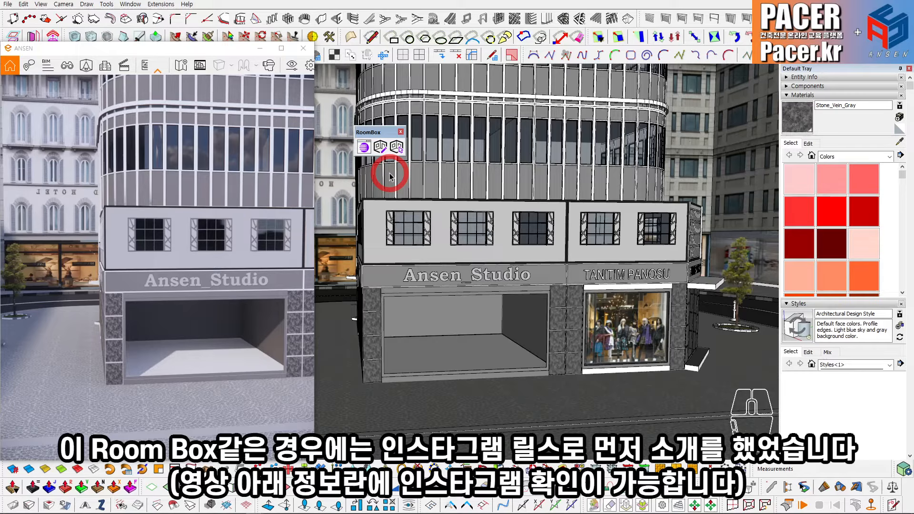
# Open the RoomBox page on lindale.io in a maximized browser and play the RoomBox Trailer in full screen.
pyautogui.moveTo(381, 133); pyautogui.dragTo(376, 131)
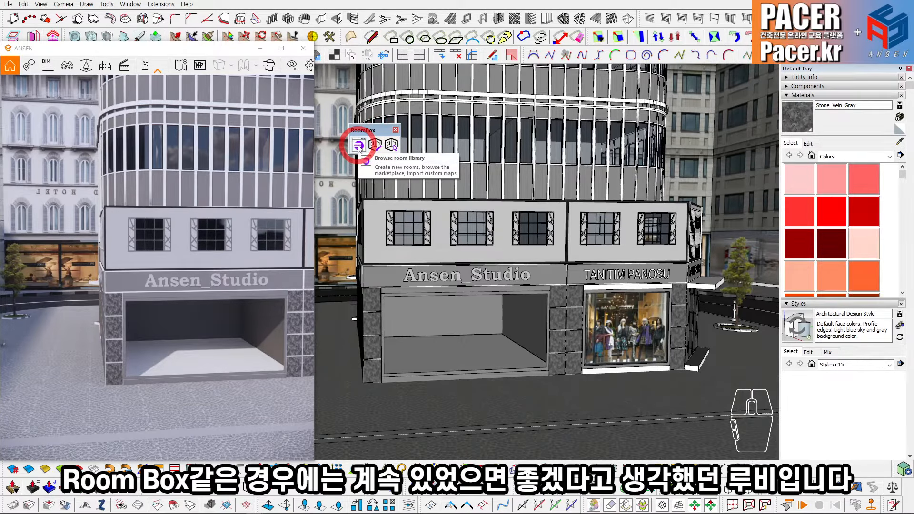
pyautogui.click(359, 147)
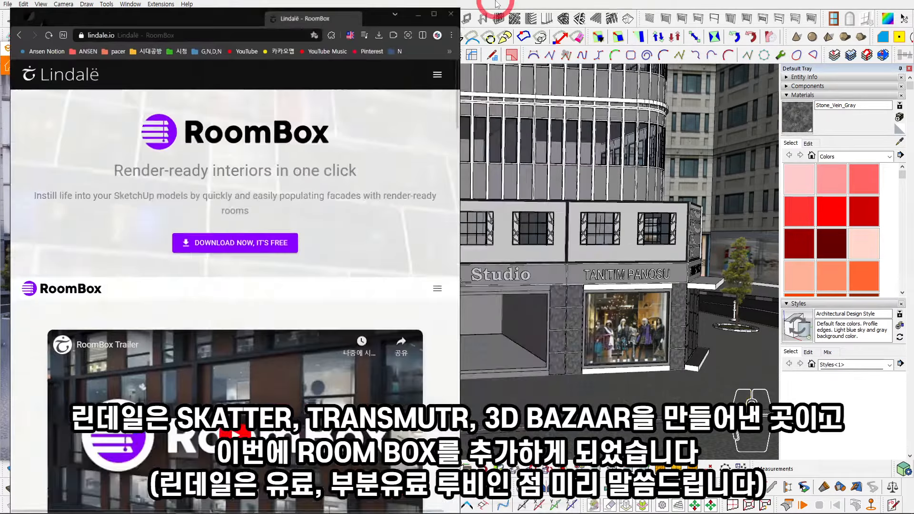
pyautogui.moveTo(495, 1); pyautogui.dragTo(495, 0)
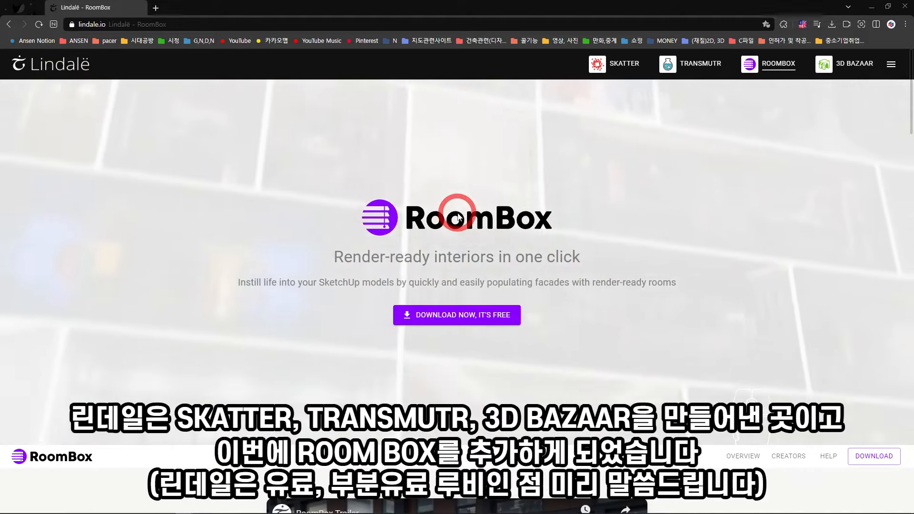
pyautogui.scroll(-7, 527, 239)
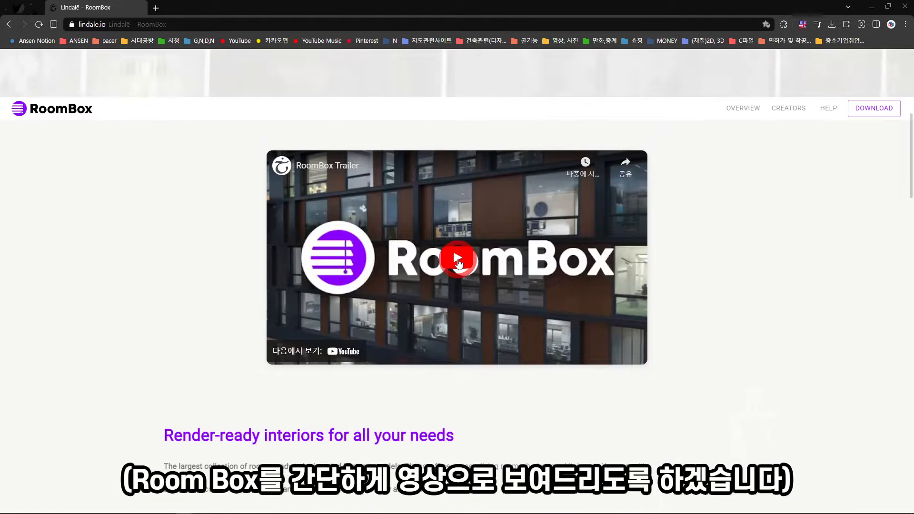
pyautogui.click(459, 261)
pyautogui.click(637, 357)
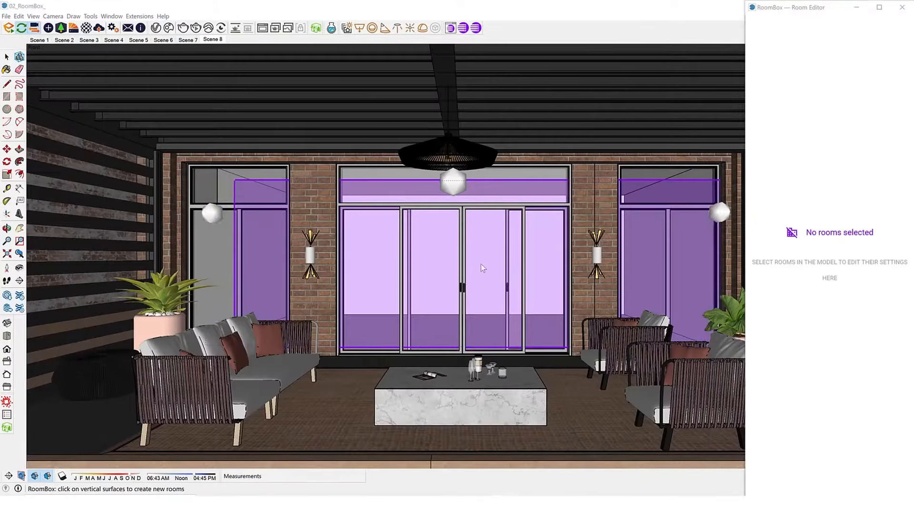
# Create a kitchen room behind the central glass doors, with Night lighting and High resolution.
pyautogui.click(482, 265)
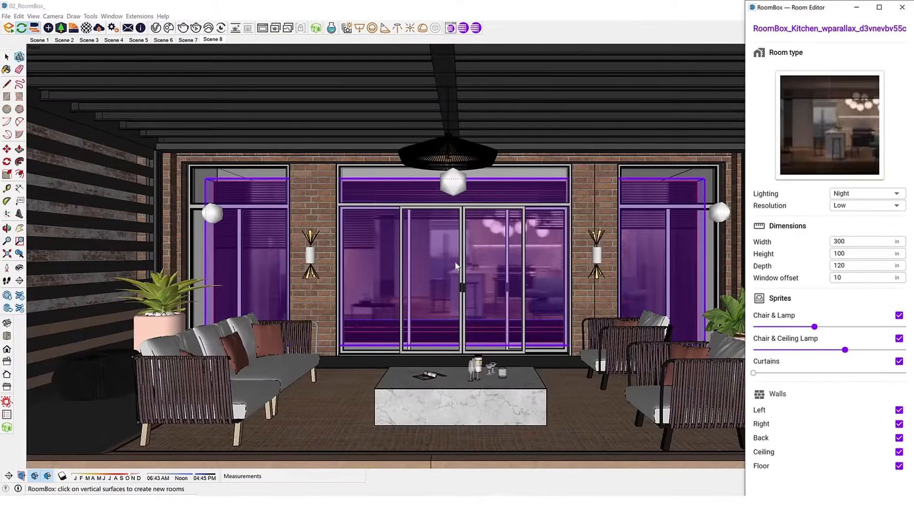
pyautogui.click(861, 194)
pyautogui.click(852, 223)
pyautogui.click(857, 205)
pyautogui.click(850, 235)
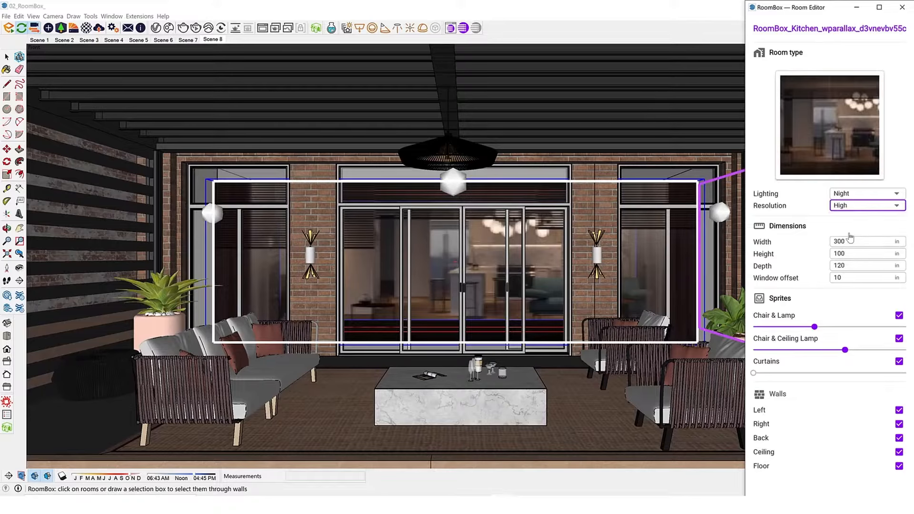
# Set the kitchen room's width to 320 in, height to 113 in, depth to 100 in and window offset to 5 in.
pyautogui.write('320')
pyautogui.write('100')
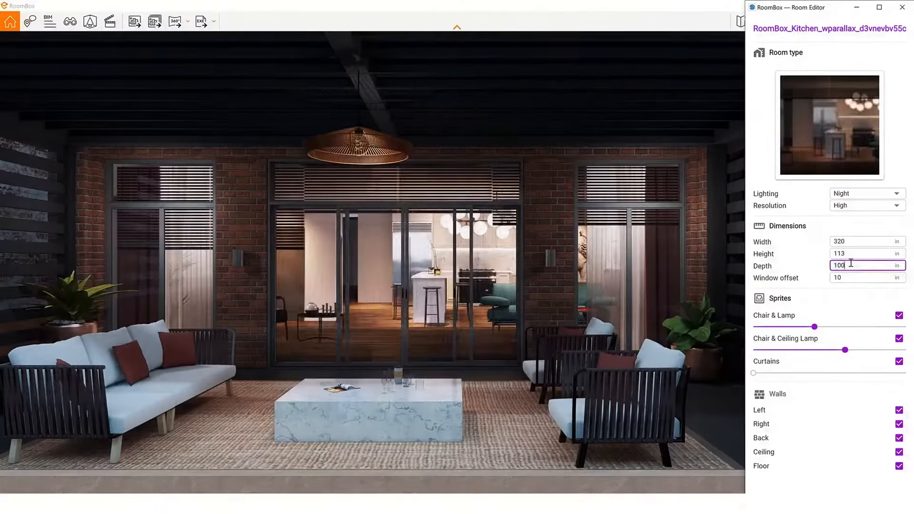
pyautogui.press('Tab')
pyautogui.write('5')
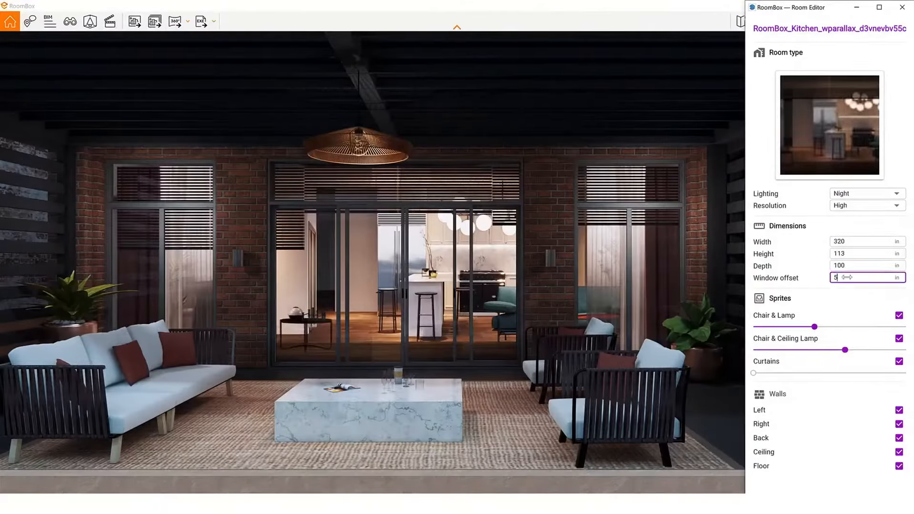
# Reposition the kitchen room's Chair & Lamp, Chair & Ceiling Lamp and Curtains sprites.
pyautogui.moveTo(815, 327)
pyautogui.mouseDown()
pyautogui.moveTo(848, 326)
pyautogui.moveTo(784, 326)
pyautogui.mouseUp()
pyautogui.moveTo(846, 350)
pyautogui.mouseDown()
pyautogui.moveTo(794, 347)
pyautogui.moveTo(858, 350)
pyautogui.mouseUp()
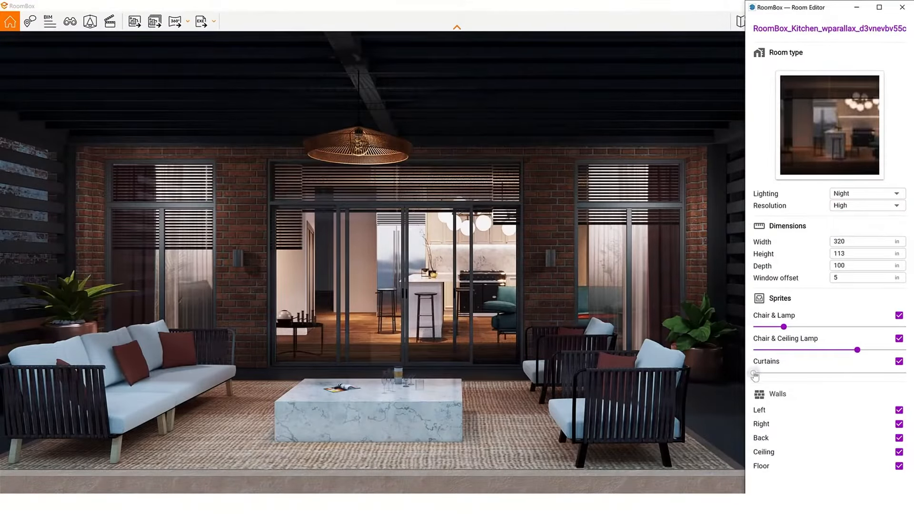
pyautogui.moveTo(753, 373); pyautogui.dragTo(786, 373)
# Toggle the kitchen room's right and back walls off and on again.
pyautogui.click(899, 423)
pyautogui.click(899, 424)
pyautogui.click(899, 438)
pyautogui.click(899, 437)
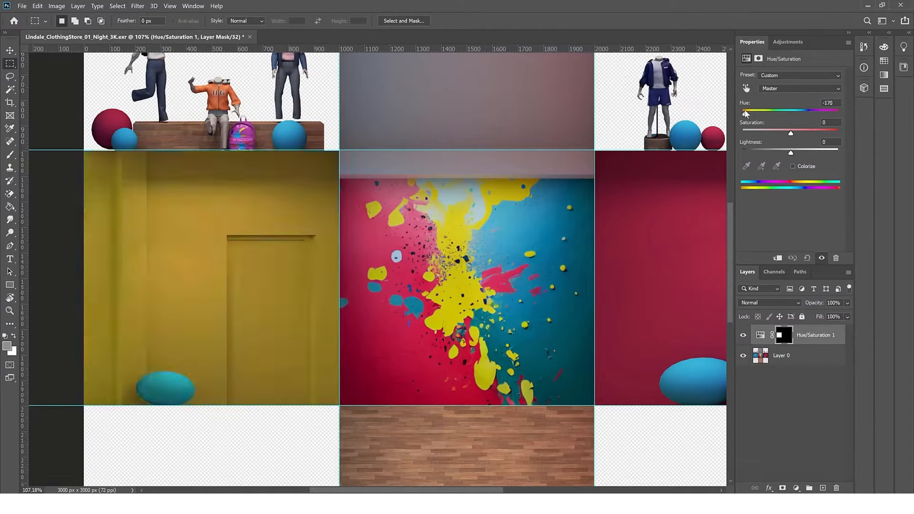
# Switch to Photoshop and shift the hue of the masked area on the Lindale_ClothingStore_01_Night_3K.exr map.
pyautogui.moveTo(794, 114); pyautogui.dragTo(806, 116)
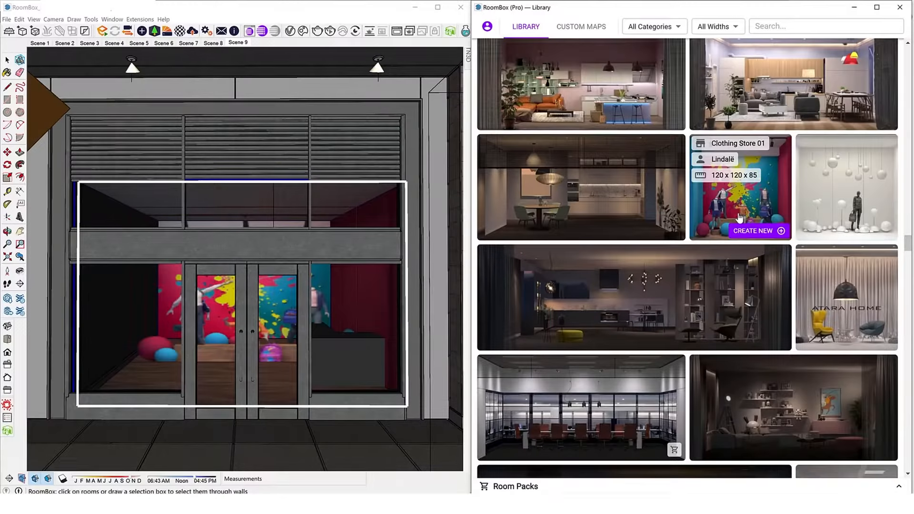
# Apply the custom clothing store maps to the storefront room, first the orange variant and finally the blue and green one.
pyautogui.click(582, 26)
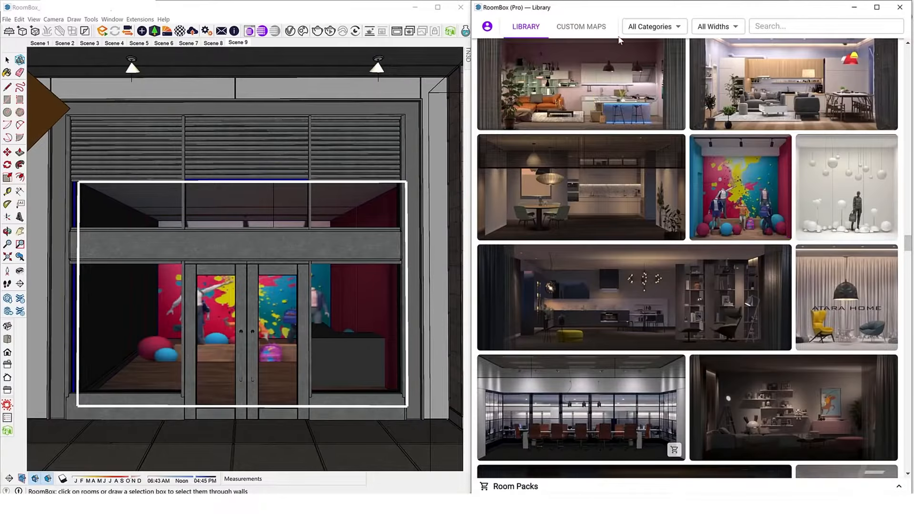
pyautogui.moveTo(564, 113)
pyautogui.click(550, 125)
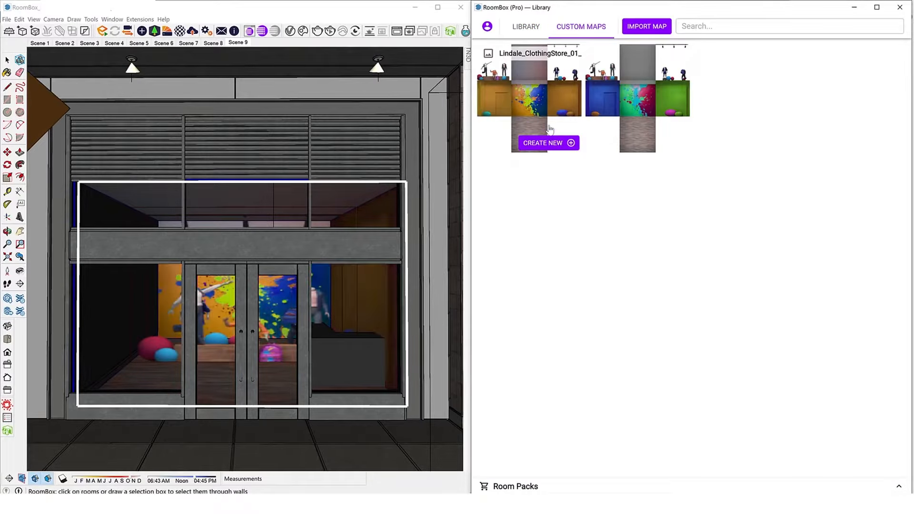
pyautogui.click(649, 125)
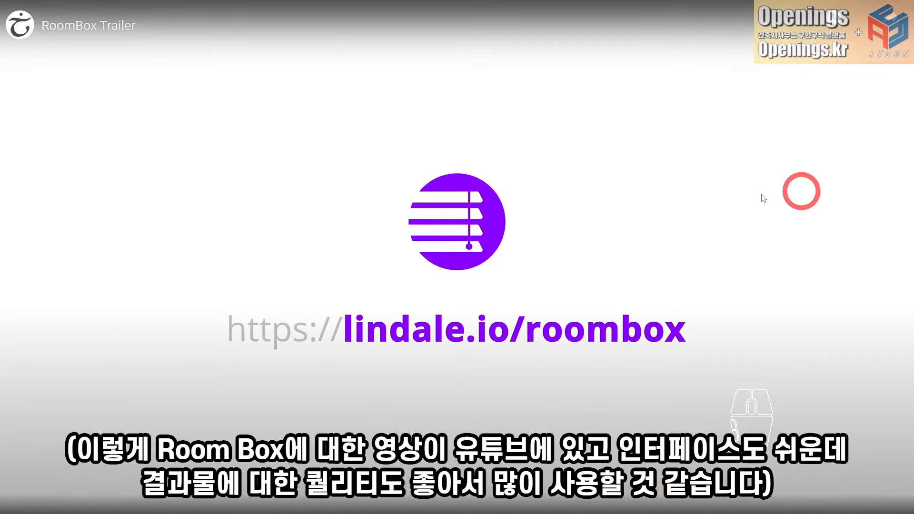
# Exit the full-screen trailer and read the RoomBox page's sections on ready rooms, room editing, lightweight models and custom rooms.
pyautogui.rightClick(695, 190)
pyautogui.press('Escape')
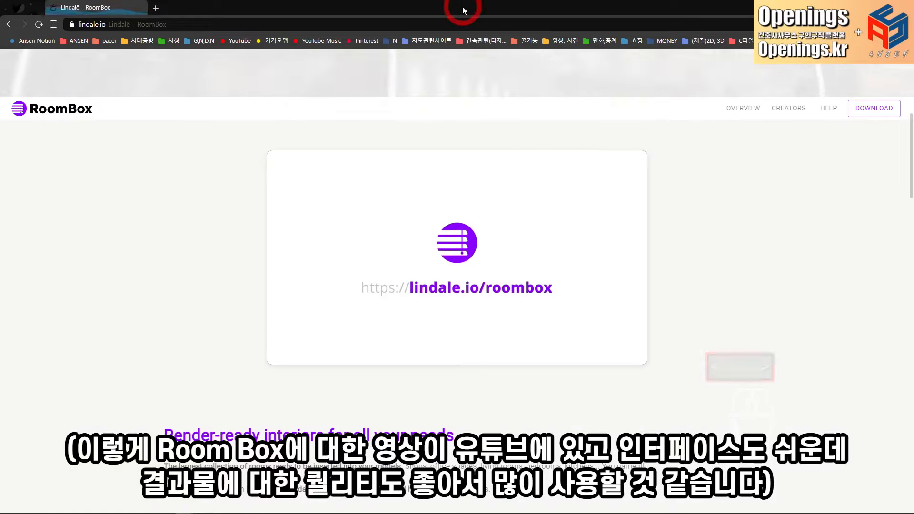
pyautogui.scroll(-4, 645, 215)
pyautogui.scroll(-4, 645, 214)
pyautogui.scroll(1, 432, 253)
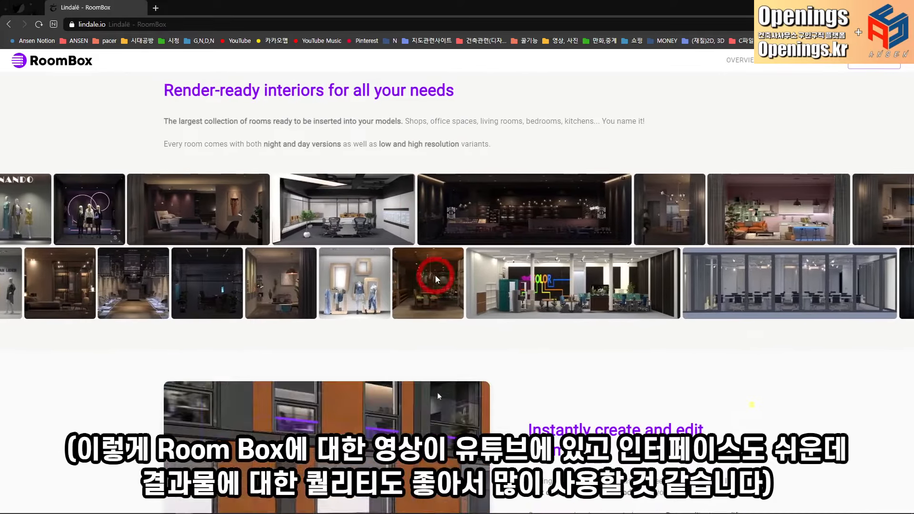
pyautogui.scroll(-3, 459, 266)
pyautogui.scroll(-2, 593, 248)
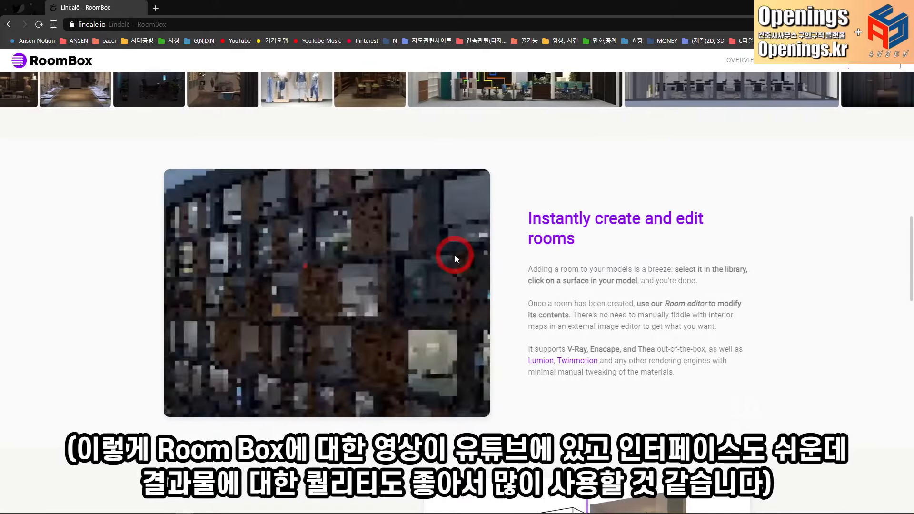
pyautogui.scroll(-6, 456, 255)
pyautogui.moveTo(588, 307); pyautogui.dragTo(505, 303)
pyautogui.scroll(-8, 505, 303)
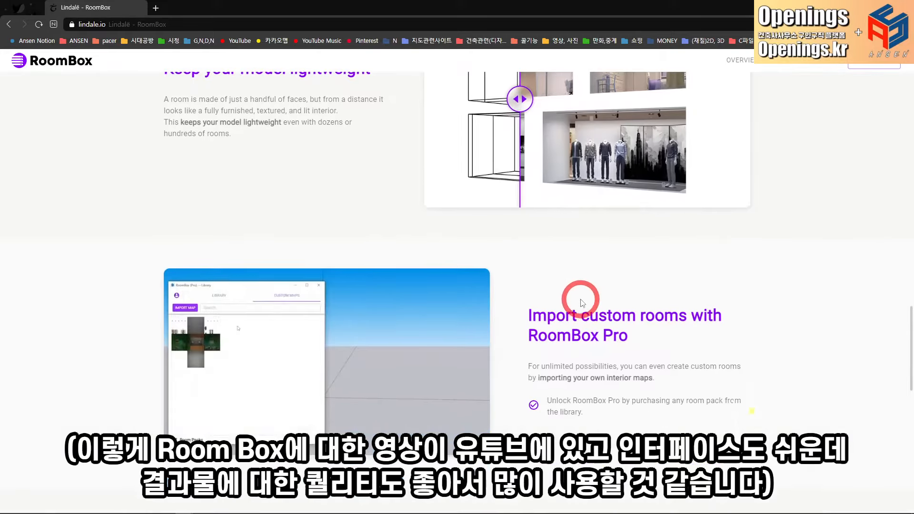
pyautogui.scroll(-5, 633, 279)
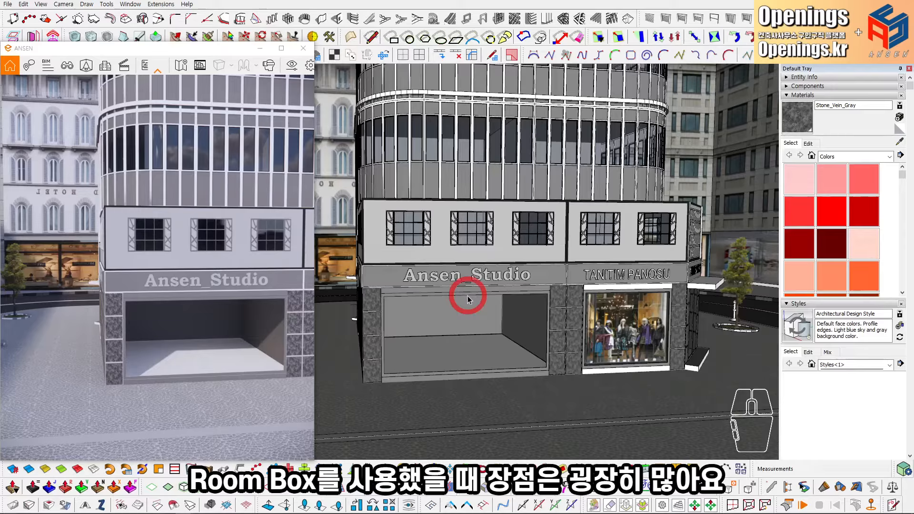
# Return to SketchUp and examine the building's ground floor, from the empty Ansen Studio shop to the mannequin window display.
pyautogui.moveTo(468, 297); pyautogui.dragTo(513, 310, button='middle')
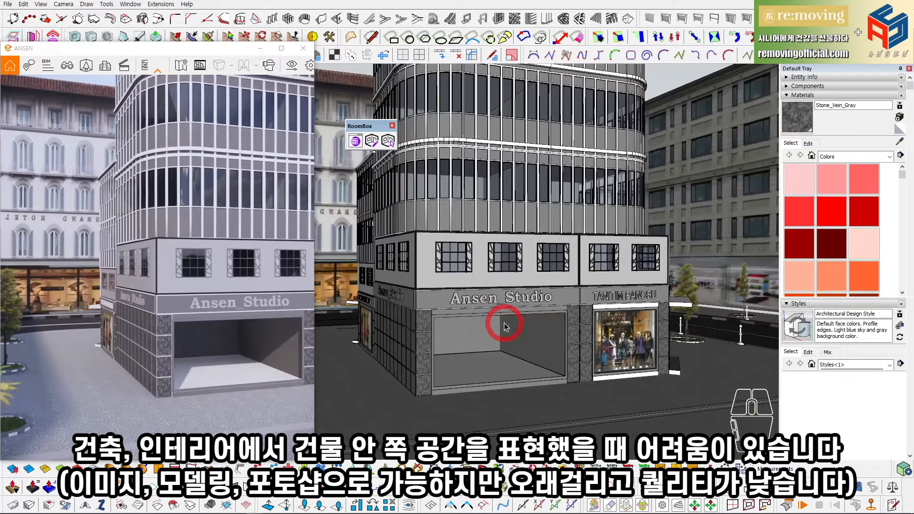
pyautogui.moveTo(513, 311)
pyautogui.mouseDown(button='middle')
pyautogui.moveTo(450, 312)
pyautogui.moveTo(463, 306)
pyautogui.mouseUp(button='middle')
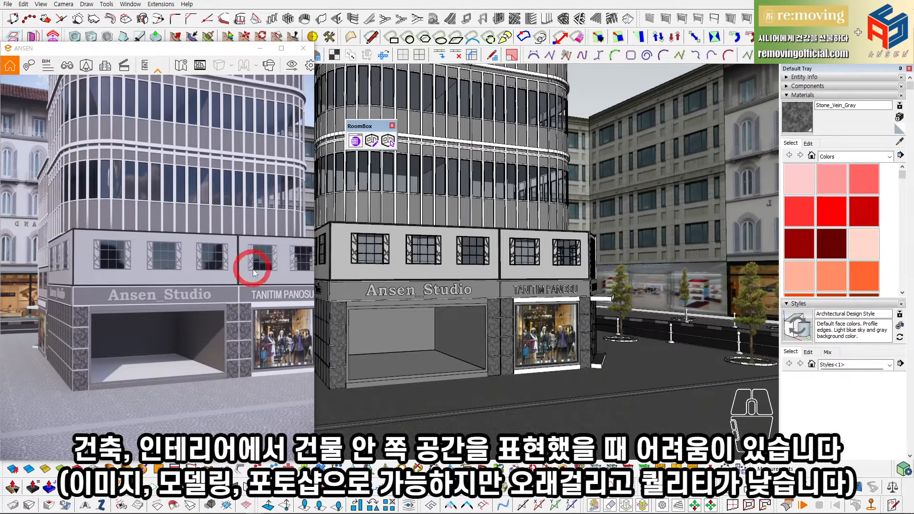
pyautogui.scroll(10, 565, 374)
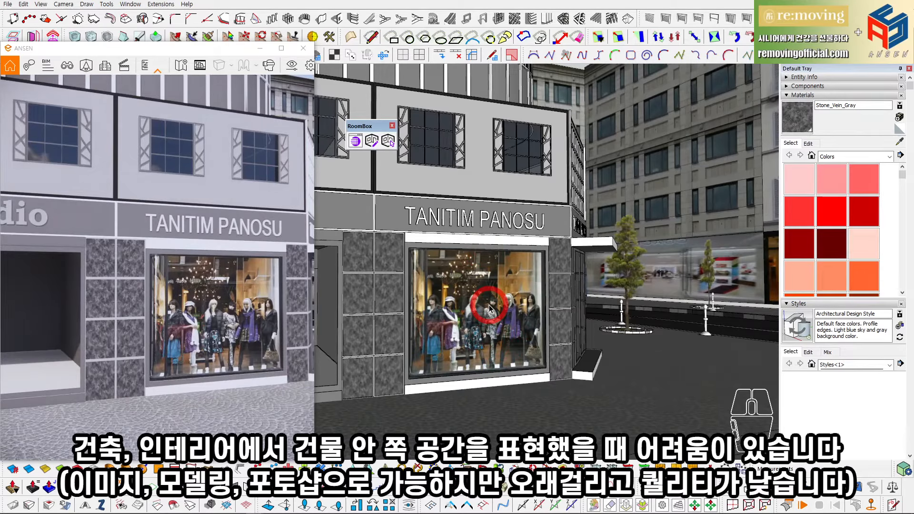
pyautogui.scroll(-10, 491, 309)
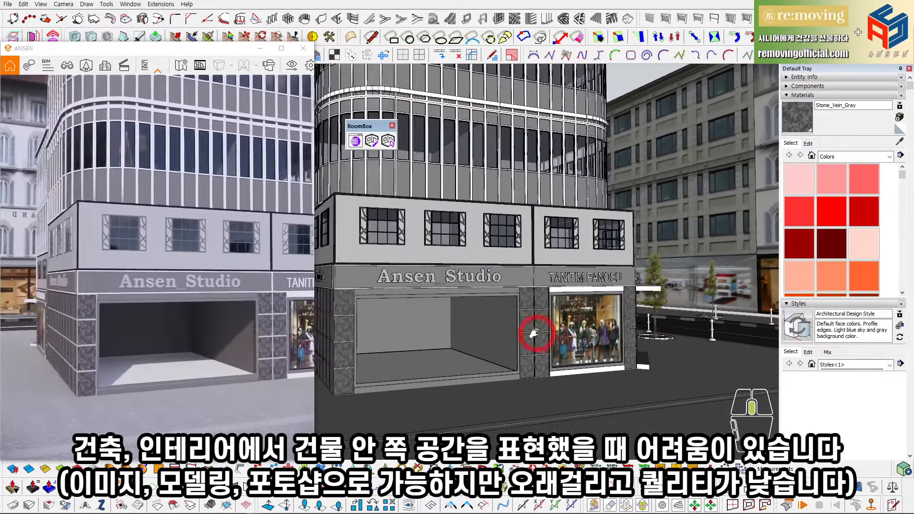
pyautogui.scroll(8, 520, 324)
pyautogui.scroll(-10, 510, 298)
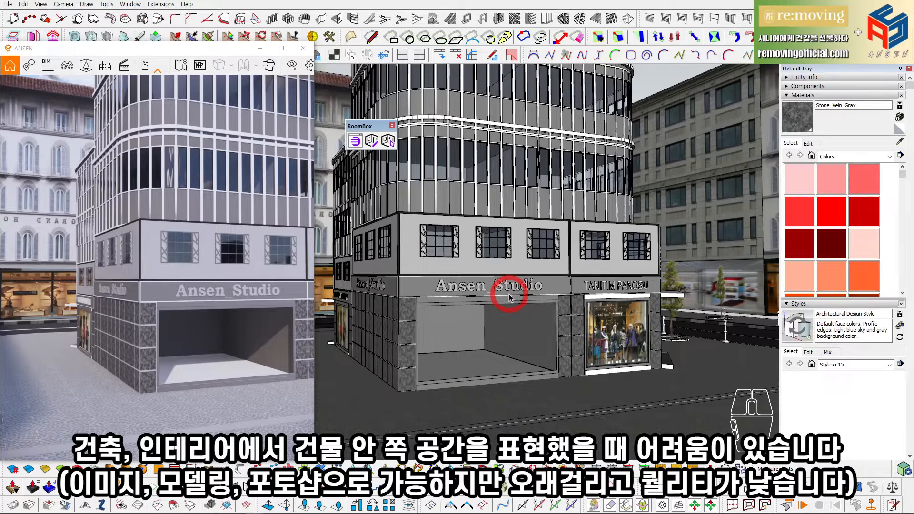
pyautogui.scroll(10, 509, 298)
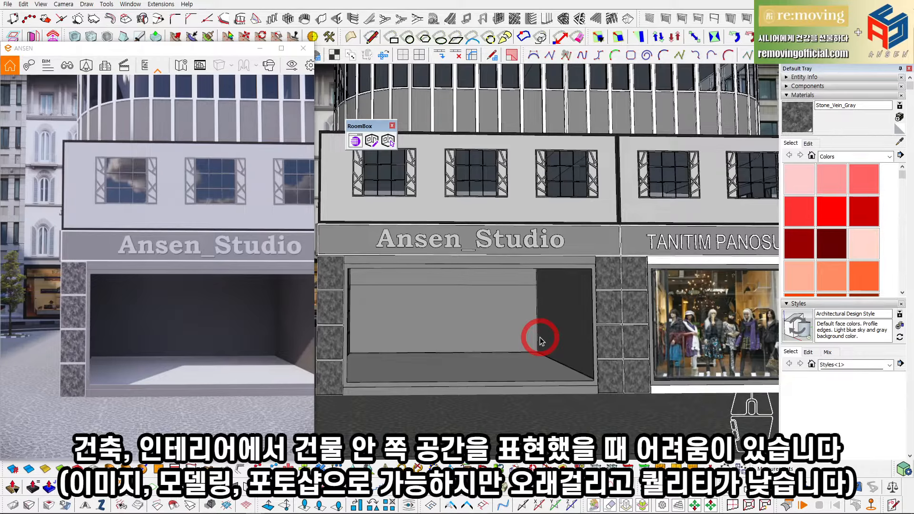
pyautogui.keyDown('shift'); pyautogui.moveTo(541, 339); pyautogui.dragTo(547, 350, button='middle'); pyautogui.keyUp('shift')
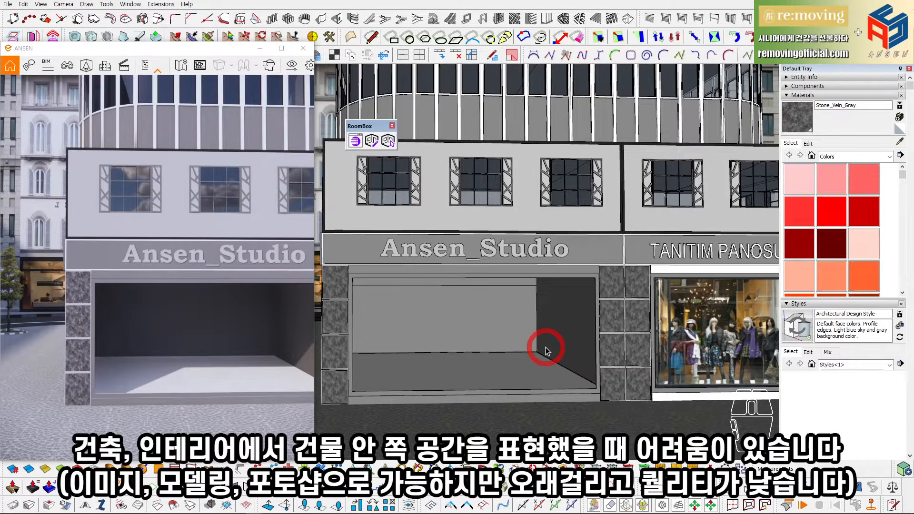
pyautogui.scroll(-3, 546, 351)
pyautogui.moveTo(541, 327)
pyautogui.mouseDown(button='middle')
pyautogui.moveTo(575, 334)
pyautogui.moveTo(563, 348)
pyautogui.mouseUp(button='middle')
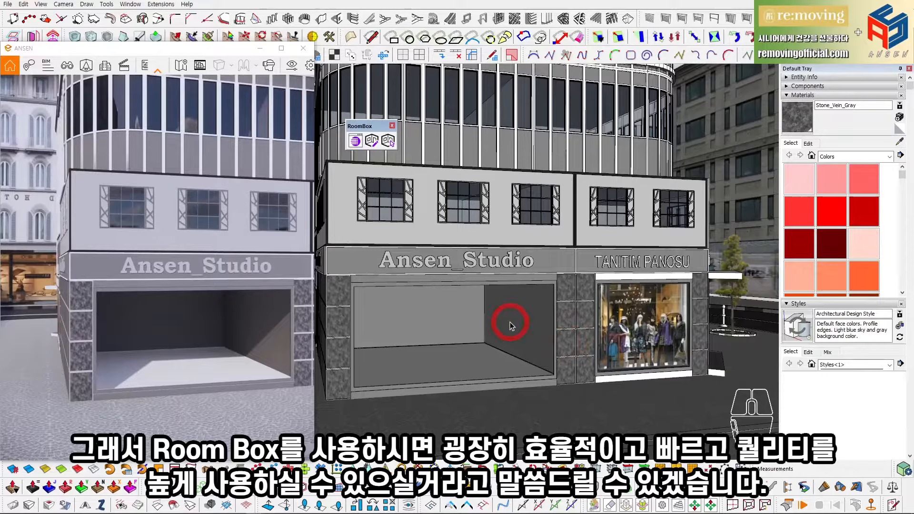
pyautogui.keyDown('shift'); pyautogui.moveTo(510, 322); pyautogui.dragTo(495, 321, button='middle'); pyautogui.keyUp('shift')
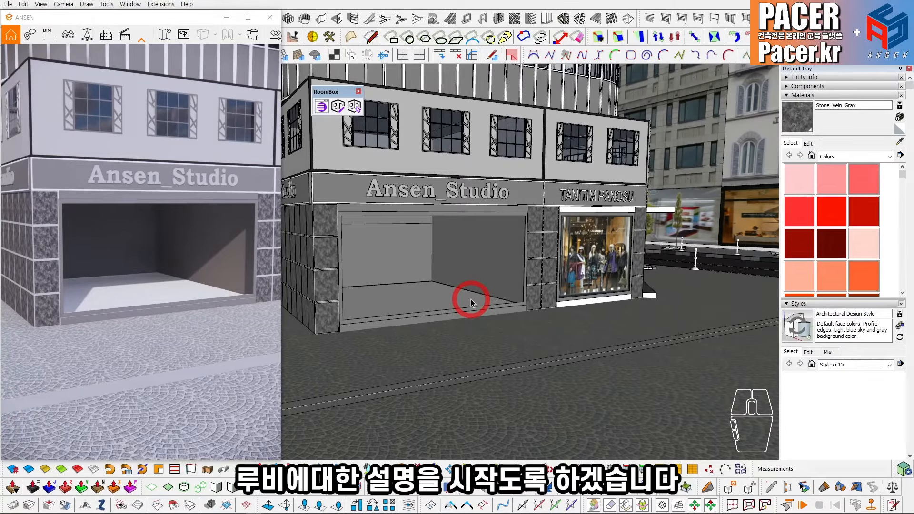
# Open the RoomBox room library and examine its free rooms, paid rooms and room packs.
pyautogui.moveTo(334, 91); pyautogui.dragTo(330, 91)
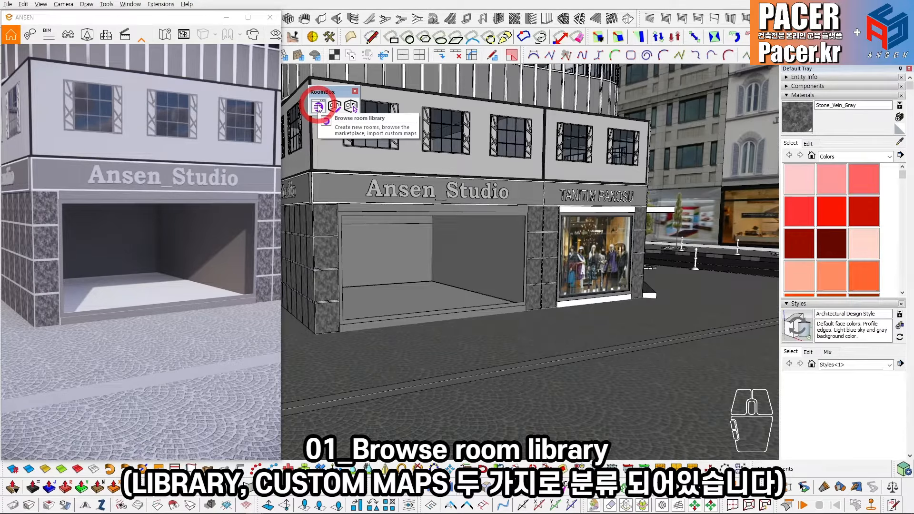
pyautogui.click(319, 107)
pyautogui.moveTo(441, 82); pyautogui.dragTo(465, 85)
pyautogui.moveTo(542, 286)
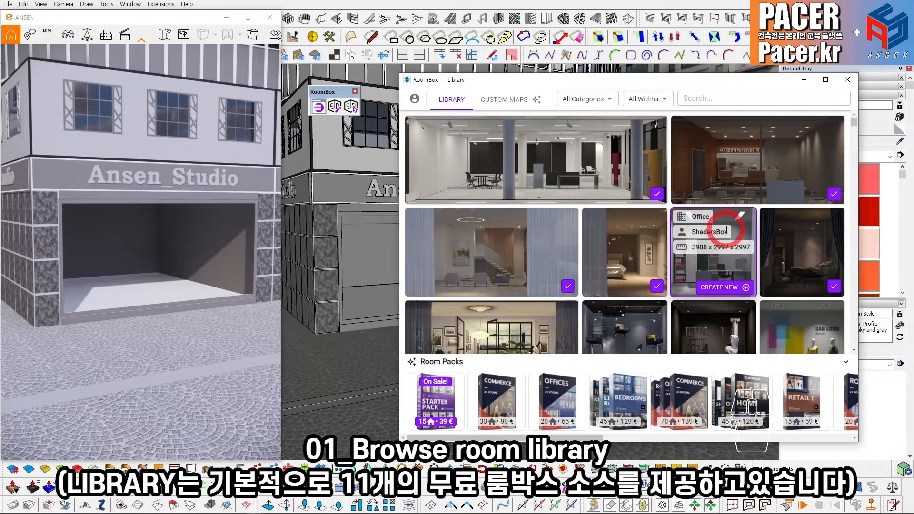
pyautogui.scroll(-2, 639, 253)
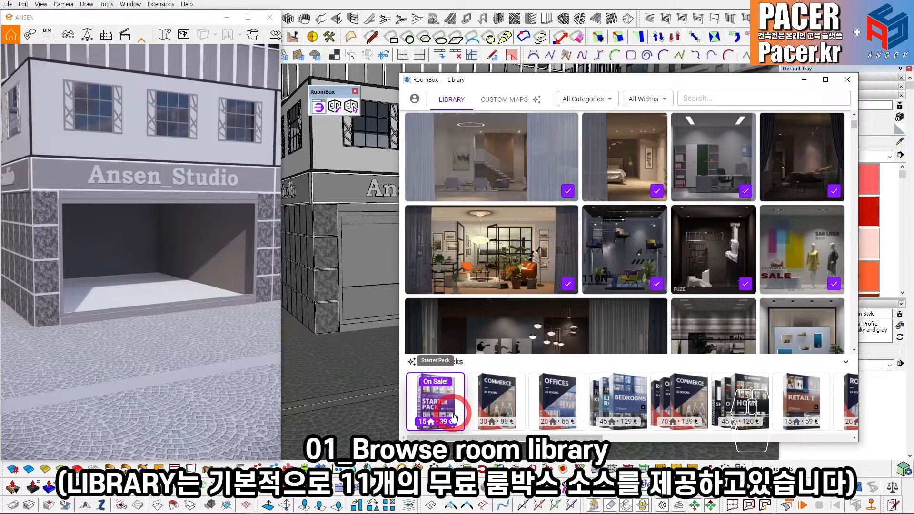
pyautogui.scroll(2, 548, 249)
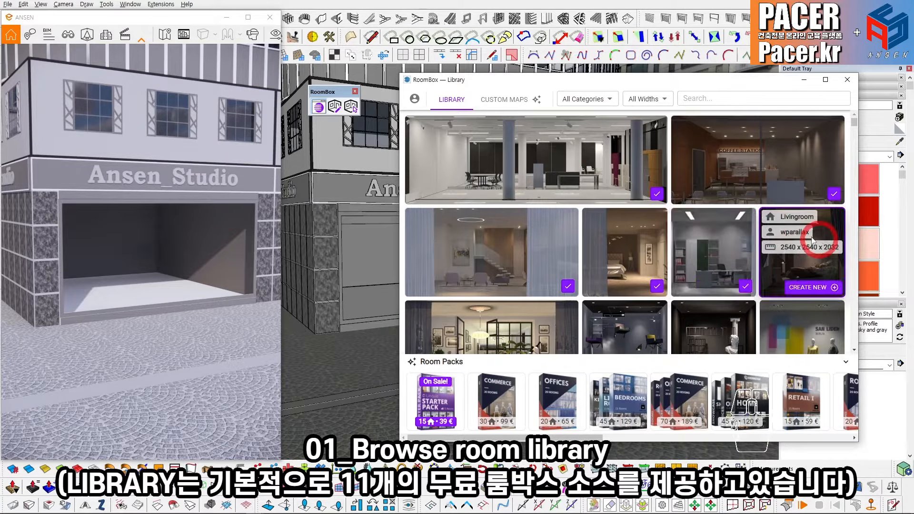
pyautogui.scroll(-3, 681, 219)
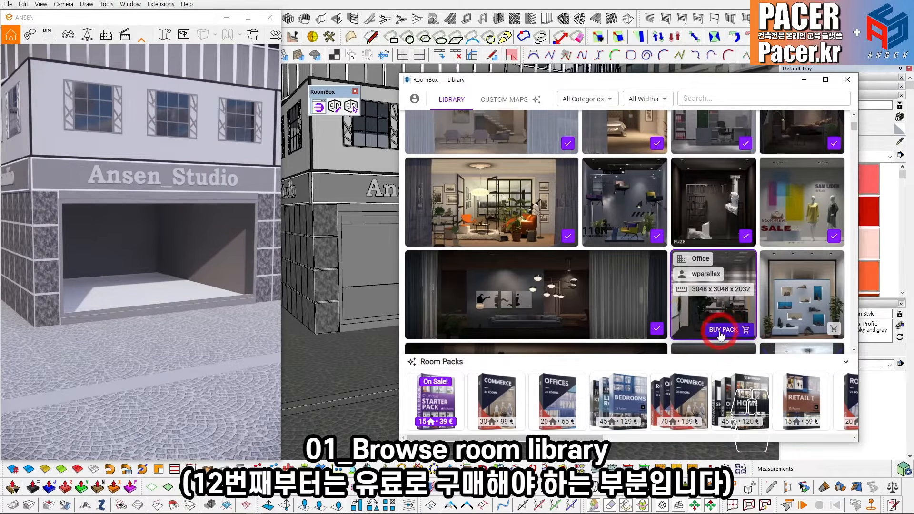
pyautogui.scroll(3, 722, 329)
# Create a new bedroom room by ShadersBox from the library and place it on the pavement in front of the Ansen Studio shop.
pyautogui.click(636, 193)
pyautogui.click(380, 370)
pyautogui.click(759, 86)
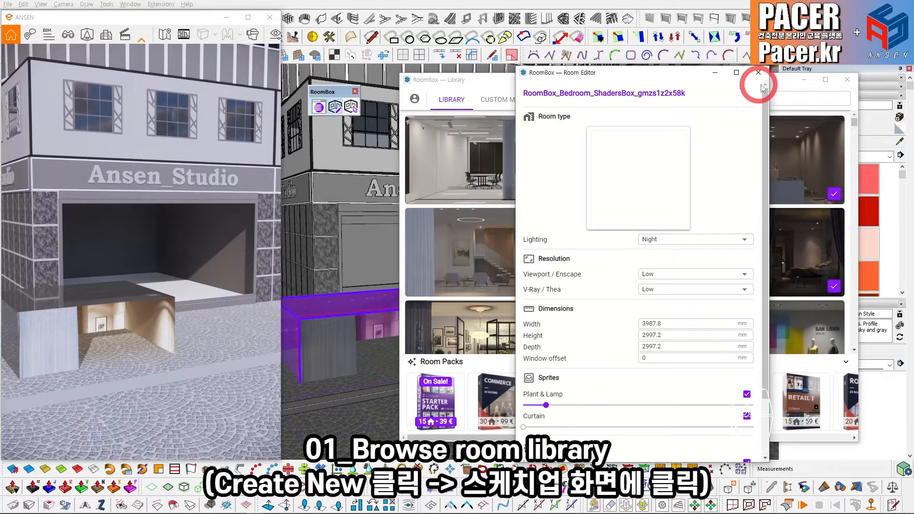
# Close the room library and raise the bedroom room so that its floor rests on the pavement in front of the shop.
pyautogui.click(848, 80)
pyautogui.scroll(-1, 431, 364)
pyautogui.keyDown('shift'); pyautogui.moveTo(431, 364); pyautogui.dragTo(453, 342, button='middle'); pyautogui.keyUp('shift')
pyautogui.press('space')
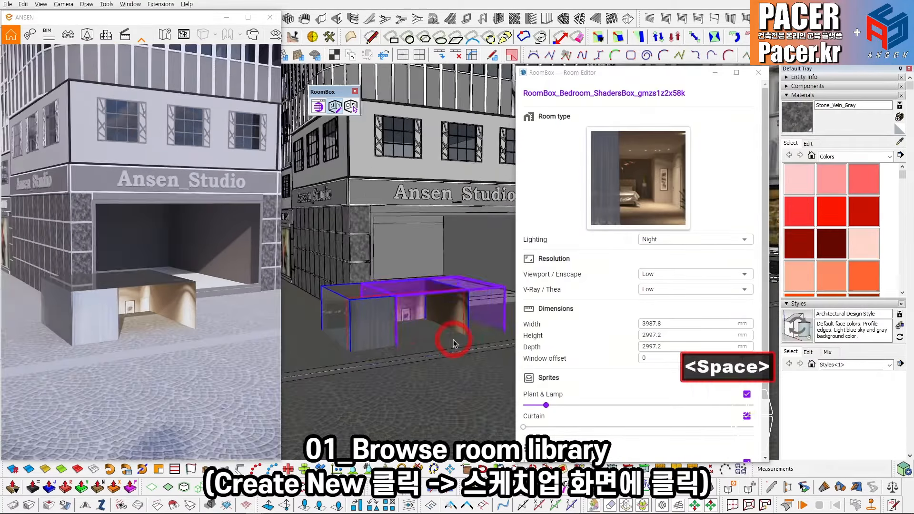
pyautogui.scroll(3, 453, 341)
pyautogui.press('m')
pyautogui.click(414, 231)
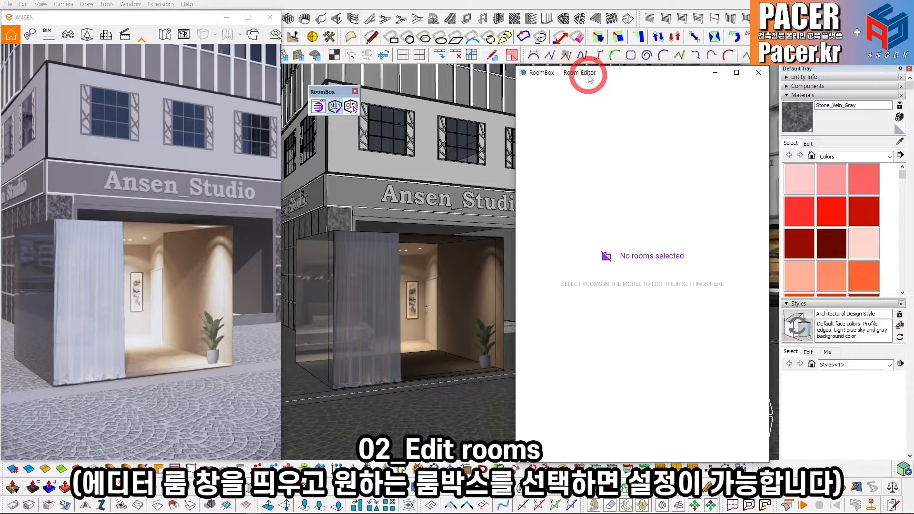
# Reopen the Room Editor, select the bedroom room and examine its lighting, resolution, dimension and sprite settings.
pyautogui.click(759, 76)
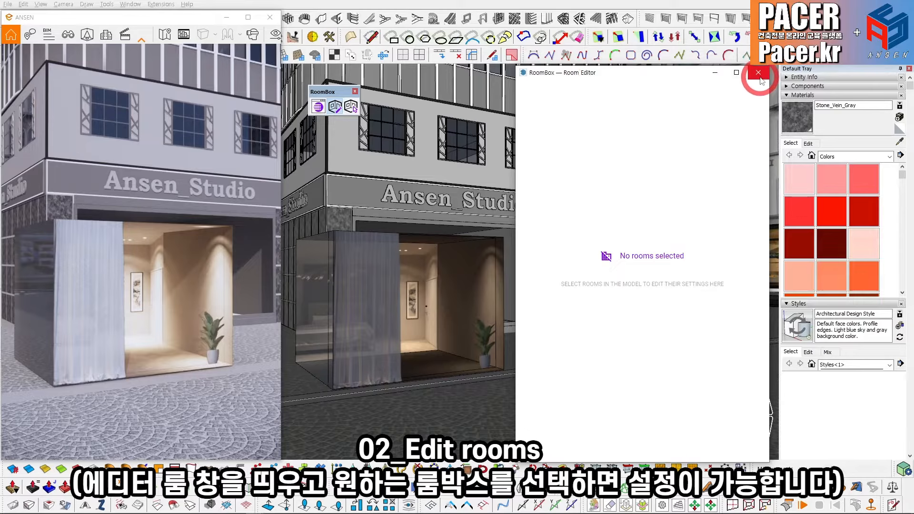
pyautogui.moveTo(510, 249)
pyautogui.keyDown('shift'); pyautogui.mouseDown(button='middle')
pyautogui.moveTo(540, 256)
pyautogui.moveTo(512, 261)
pyautogui.mouseUp(button='middle'); pyautogui.keyUp('shift')
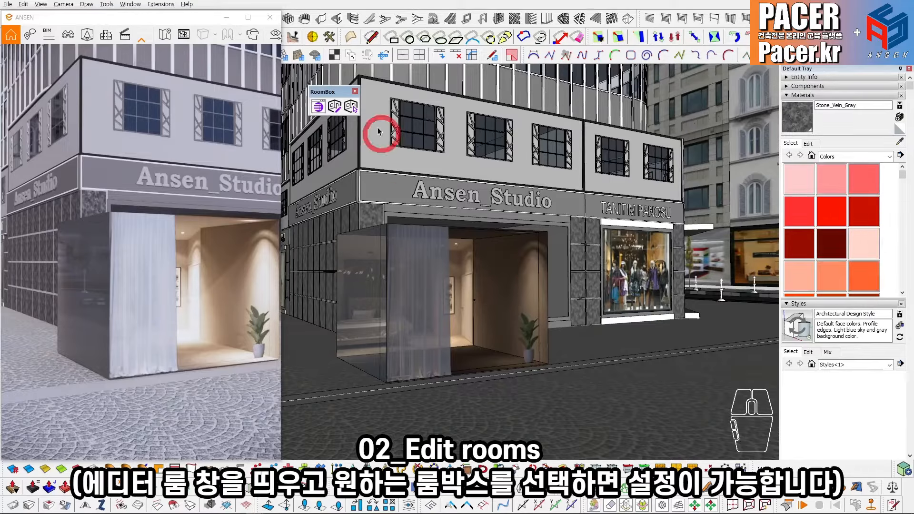
pyautogui.click(336, 106)
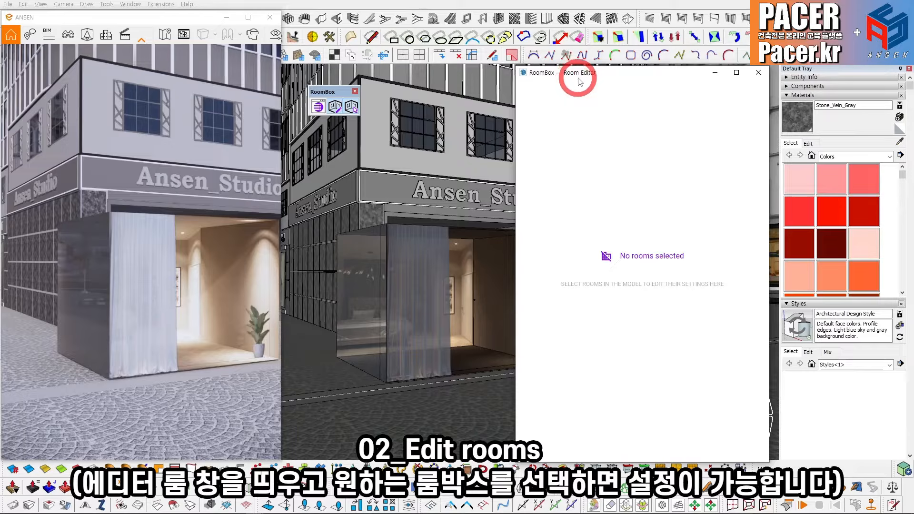
pyautogui.click(402, 270)
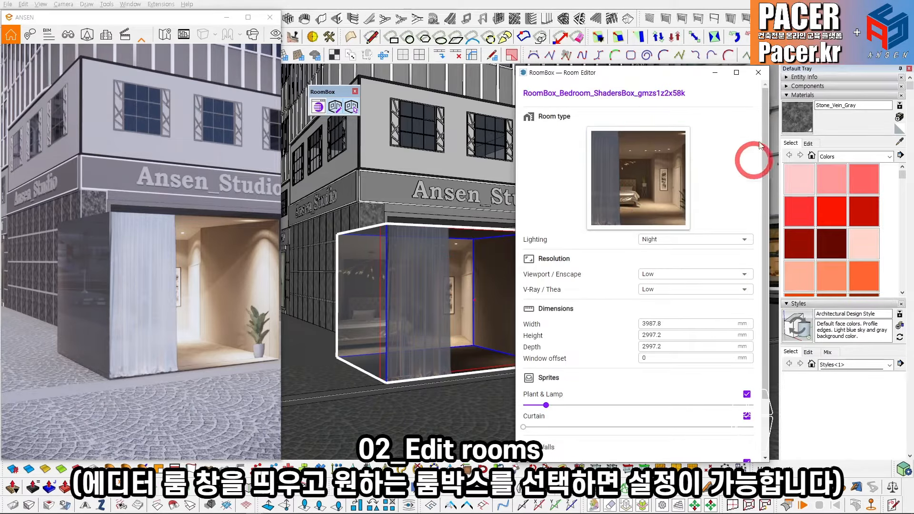
pyautogui.click(759, 72)
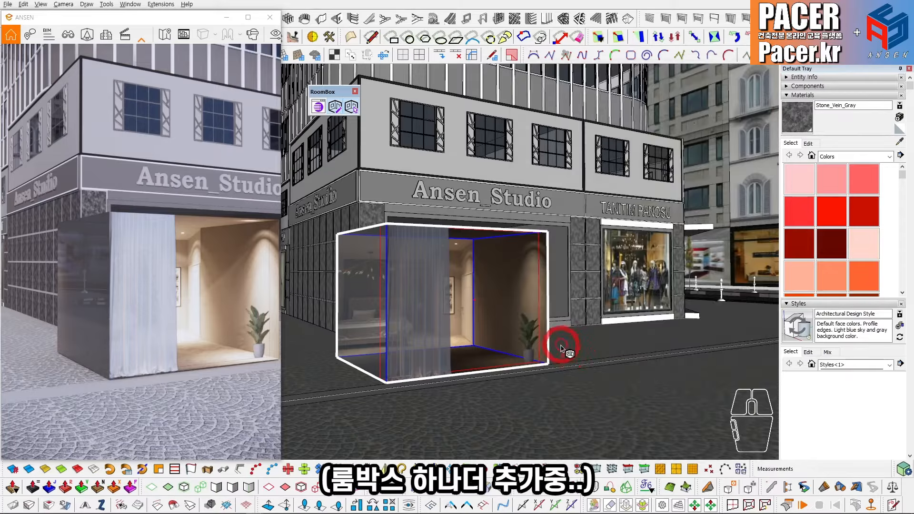
# Create a new 3988 x 2997 x 2007 Clothing Store room by ShadersBox from the library and place it beside the bedroom room.
pyautogui.press('space')
pyautogui.press('ctrl')
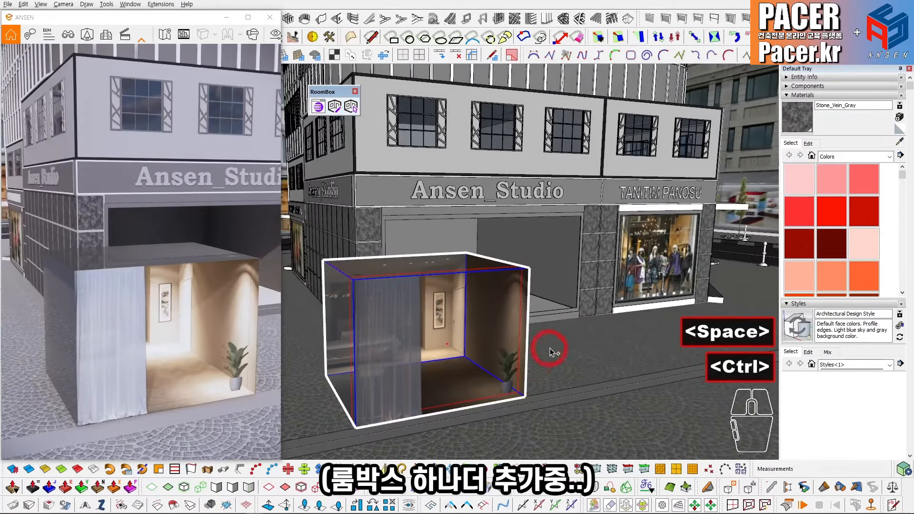
pyautogui.click(318, 107)
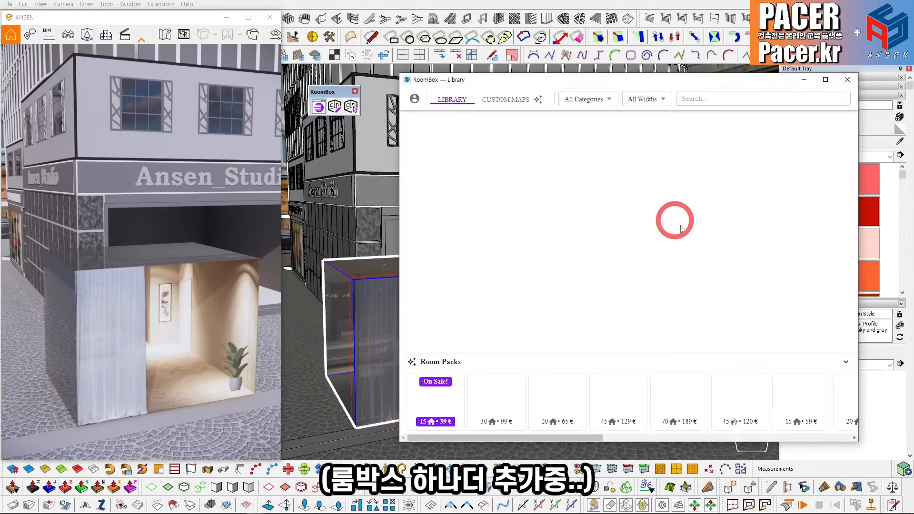
pyautogui.scroll(-3, 760, 276)
pyautogui.moveTo(810, 238)
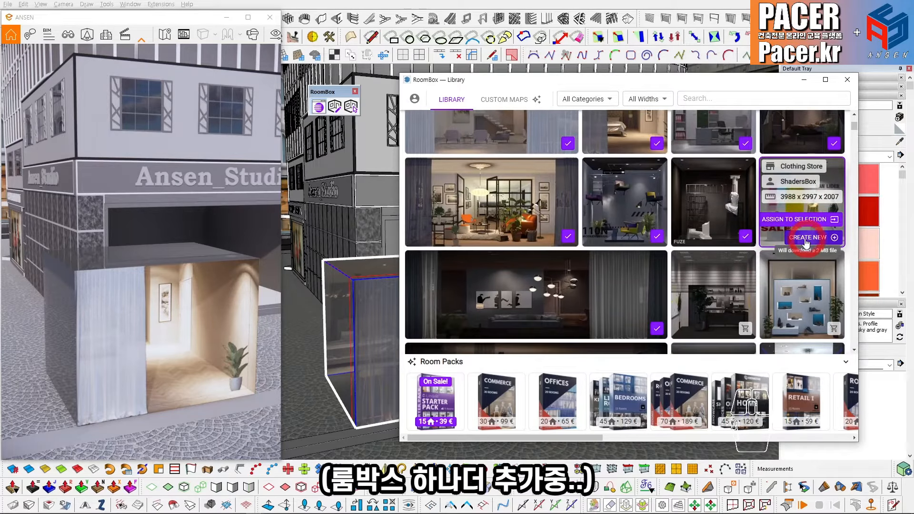
pyautogui.click(809, 238)
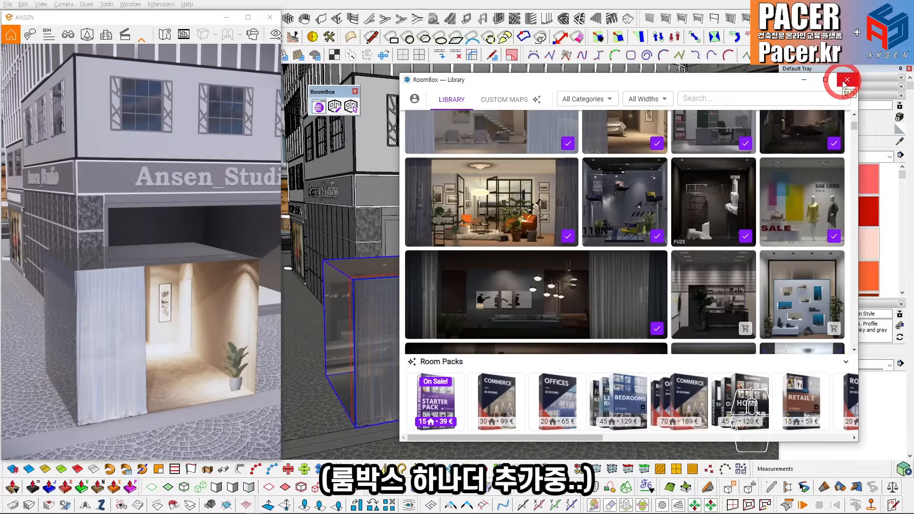
pyautogui.click(846, 80)
pyautogui.moveTo(592, 302); pyautogui.dragTo(573, 332, button='middle')
# Move the clothing store room up so that it stands on the pavement next to the bedroom room.
pyautogui.press('space')
pyautogui.press('m')
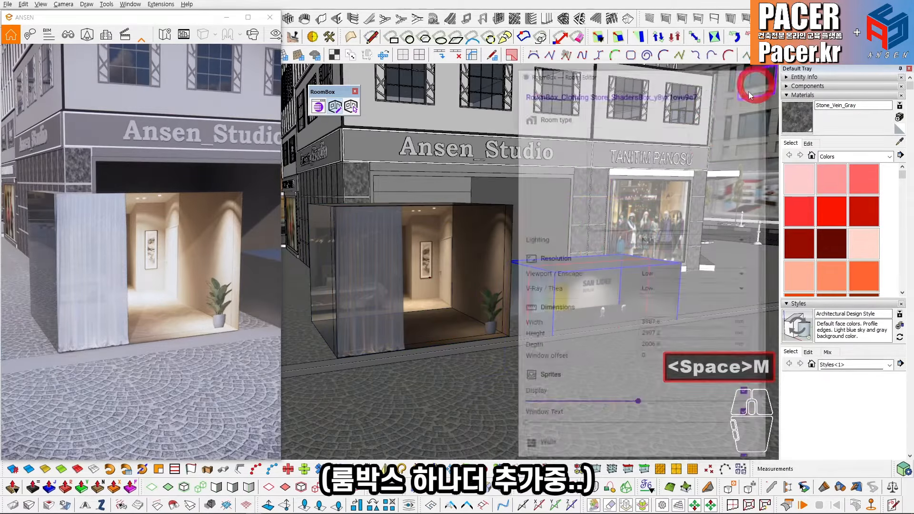
pyautogui.press('space')
pyautogui.scroll(-2, 592, 256)
pyautogui.press('m')
pyautogui.scroll(1, 541, 300)
pyautogui.click(541, 300)
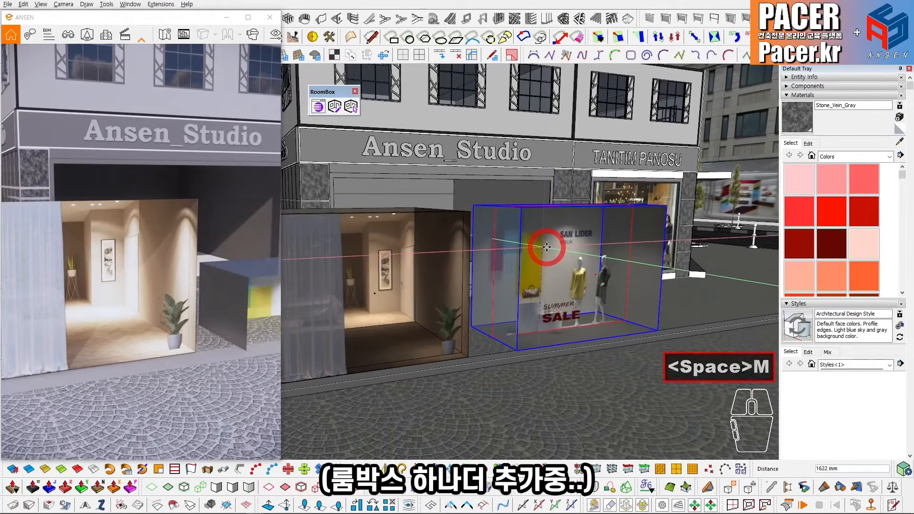
pyautogui.press('space')
pyautogui.scroll(-2, 535, 292)
pyautogui.keyDown('shift'); pyautogui.moveTo(535, 292); pyautogui.dragTo(409, 280, button='middle'); pyautogui.keyUp('shift')
pyautogui.scroll(3, 450, 316)
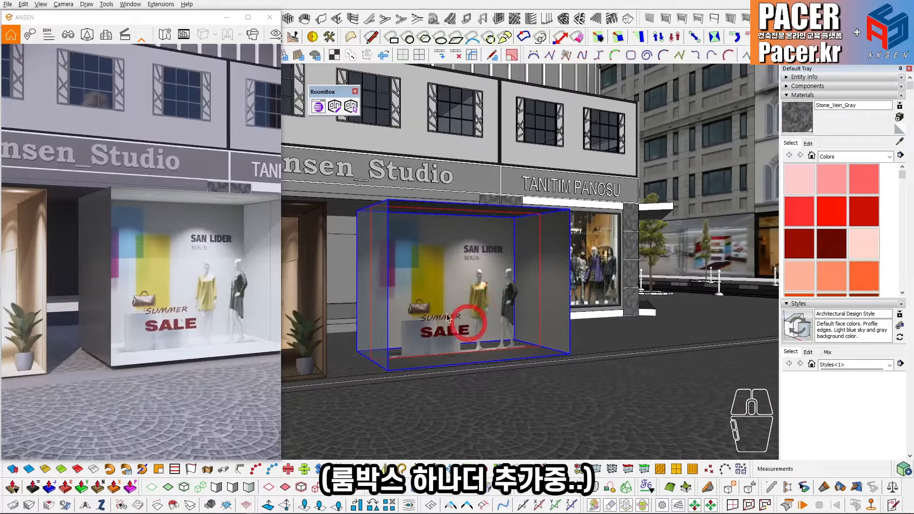
pyautogui.scroll(-3, 524, 310)
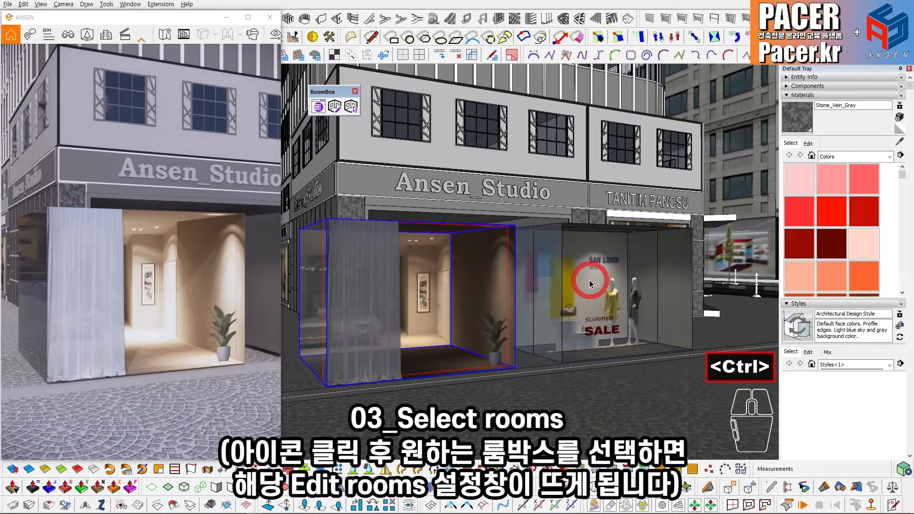
# Use Select Rooms to pick the bedroom room and the clothing store room, viewing each one's Room Editor settings.
pyautogui.hotkey('ctrl', 't')
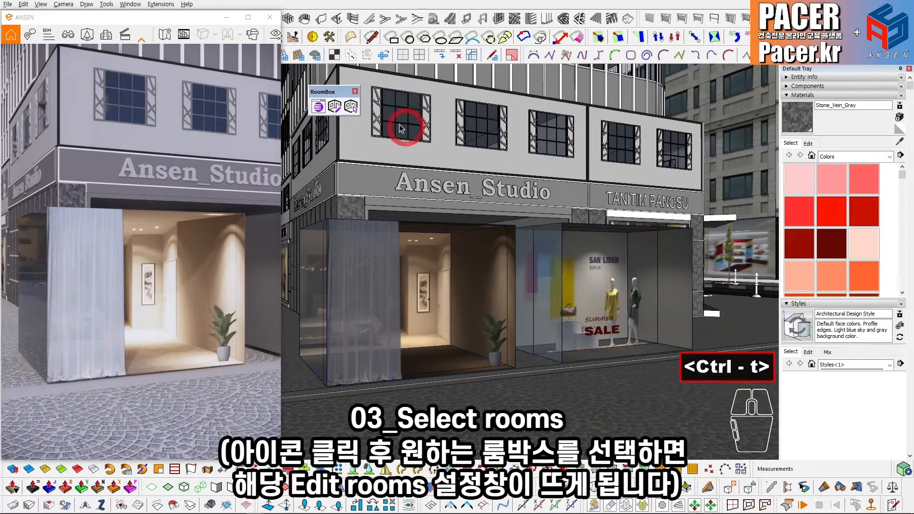
pyautogui.click(353, 107)
pyautogui.click(421, 281)
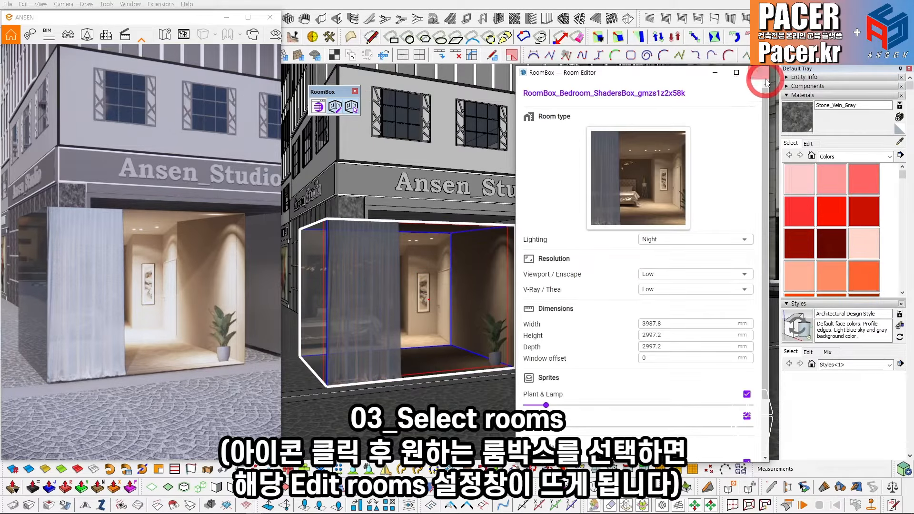
pyautogui.click(766, 77)
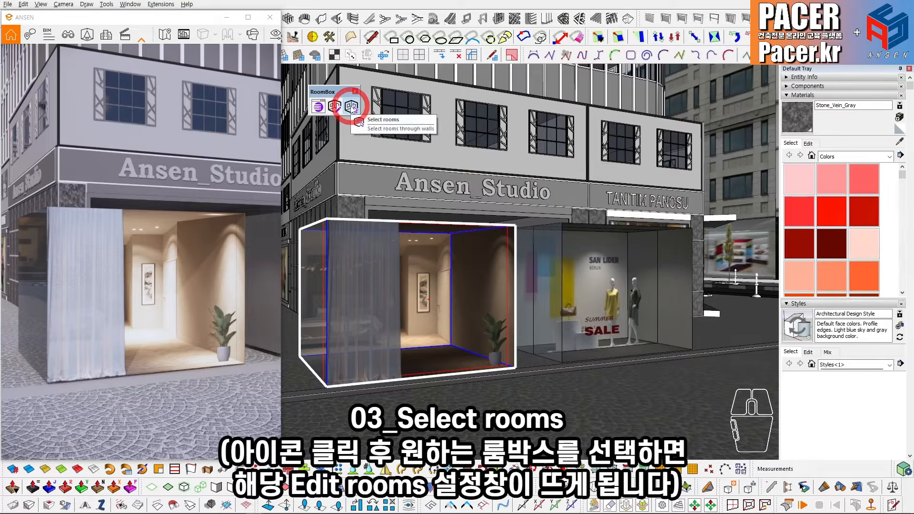
pyautogui.click(353, 108)
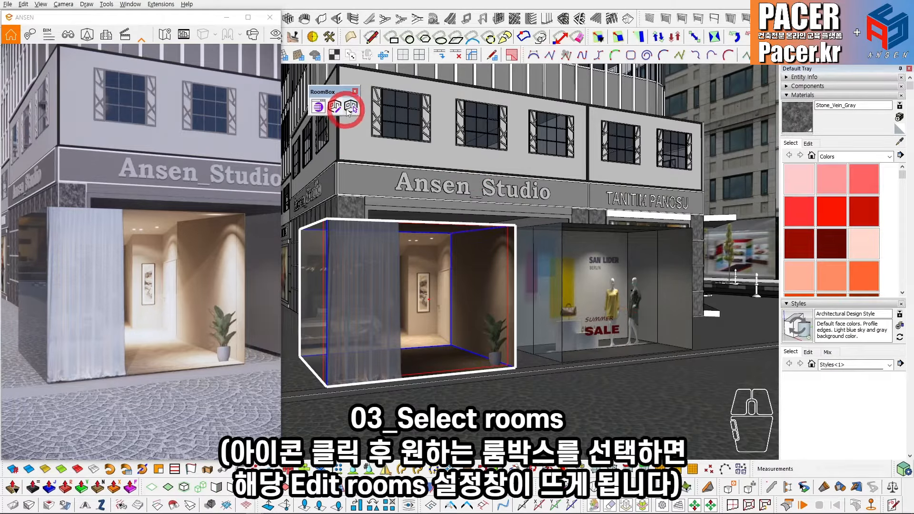
pyautogui.click(550, 243)
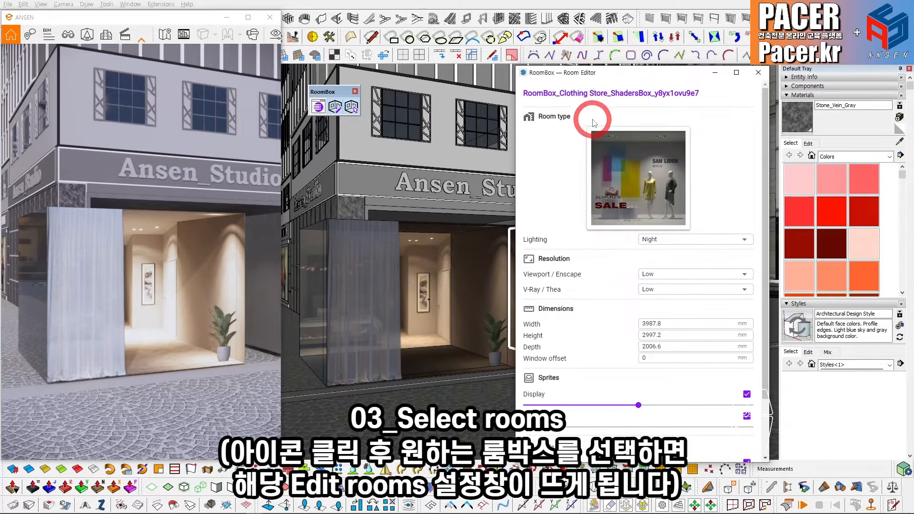
pyautogui.click(759, 72)
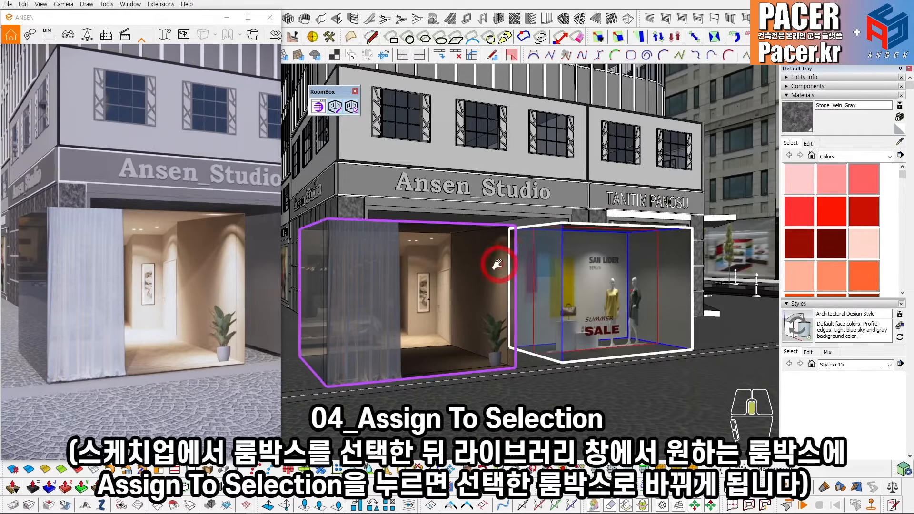
# Select the bedroom room and assign the ShadersBox Office room from the library to it.
pyautogui.moveTo(499, 267); pyautogui.dragTo(513, 266, button='middle')
pyautogui.press('space')
pyautogui.moveTo(437, 266); pyautogui.dragTo(481, 265, button='middle')
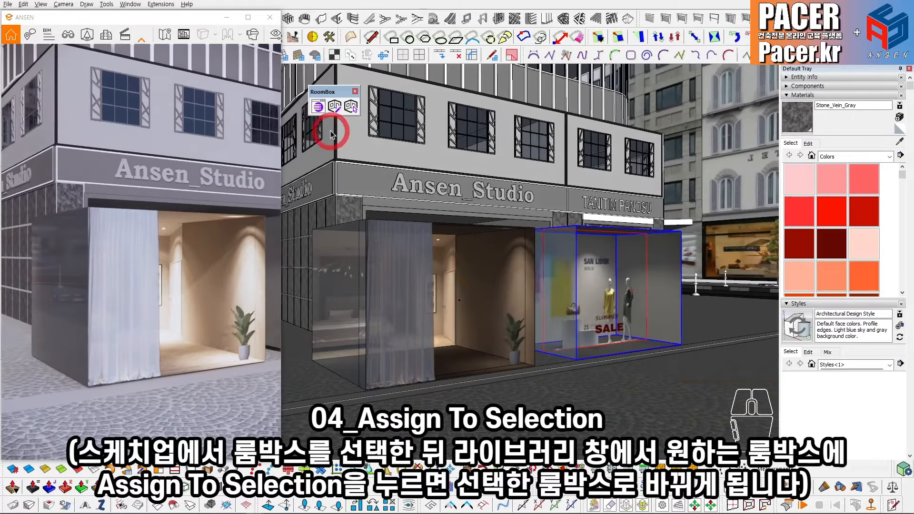
pyautogui.click(321, 108)
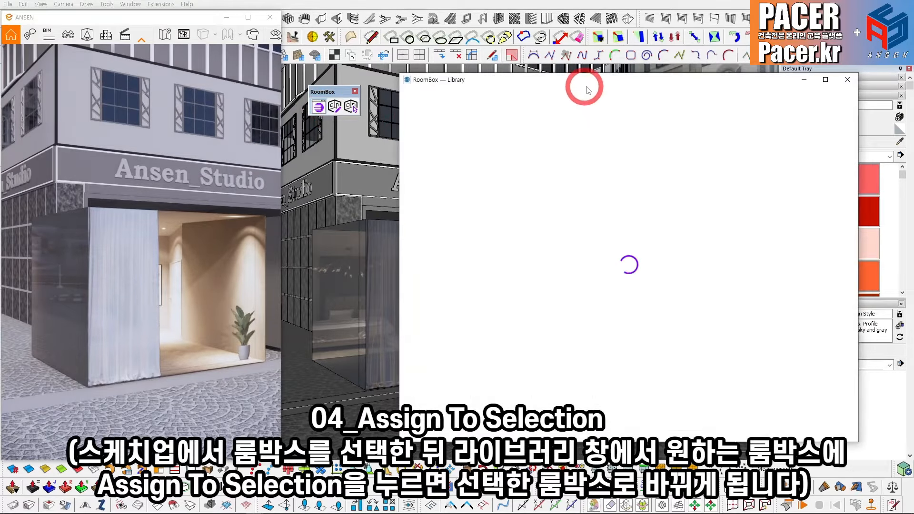
pyautogui.moveTo(584, 91); pyautogui.dragTo(643, 89)
pyautogui.click(413, 255)
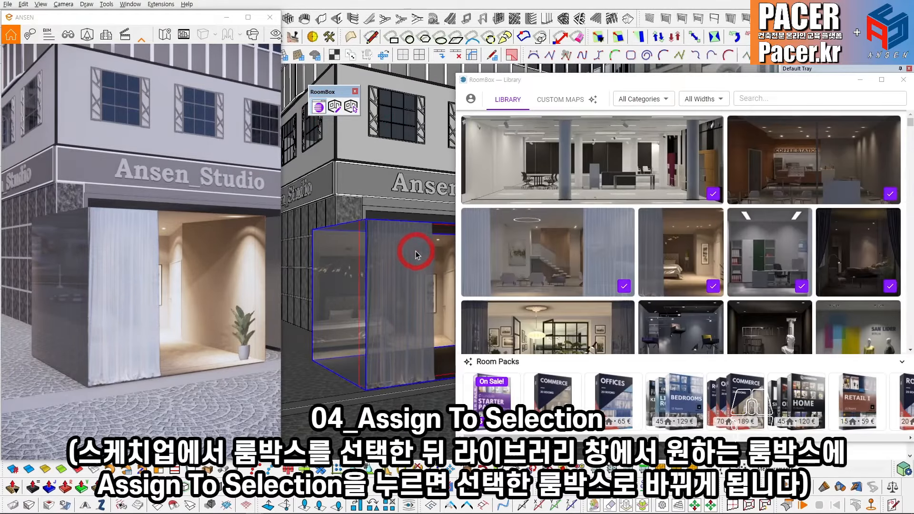
pyautogui.click(780, 287)
pyautogui.scroll(-3, 400, 295)
pyautogui.moveTo(413, 295); pyautogui.dragTo(431, 289, button='middle')
pyautogui.scroll(1, 406, 302)
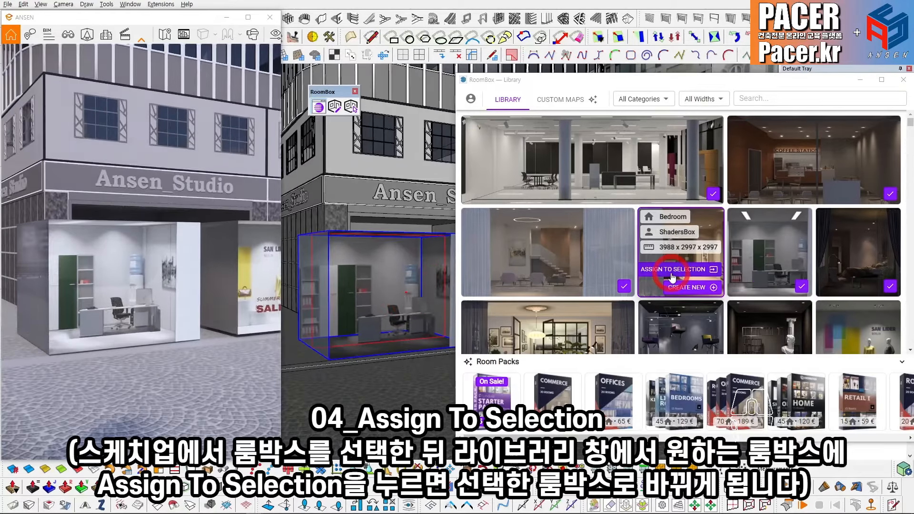
# Assign the ShadersBox Bedroom back to the selected room and widen it slightly with Scale from its side face.
pyautogui.click(672, 278)
pyautogui.press('s')
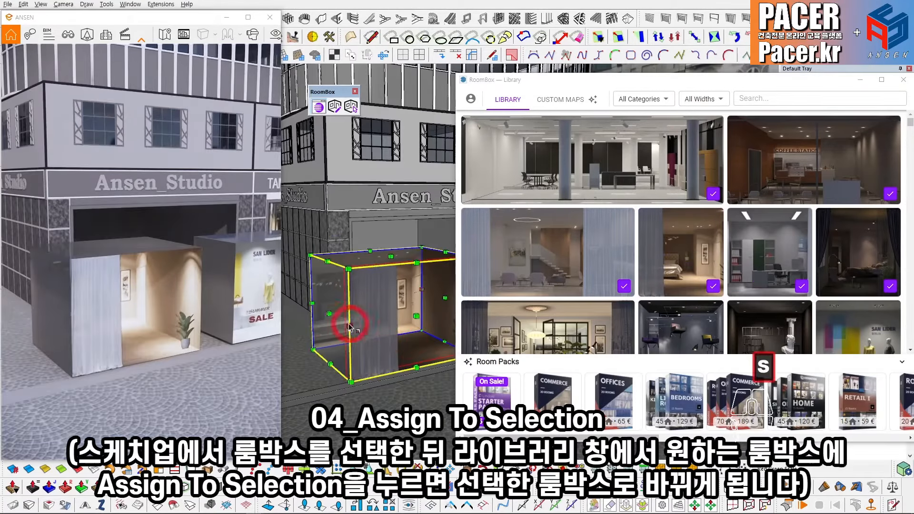
pyautogui.moveTo(324, 315); pyautogui.dragTo(357, 296)
pyautogui.press('space')
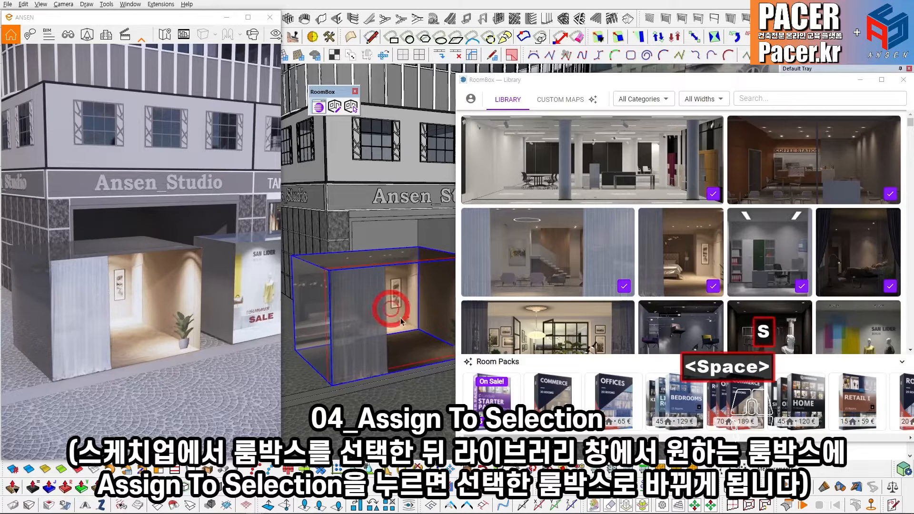
# Assign the ShadersBox Office room to the scaled room, undo the assignment and the scaling, and close the library.
pyautogui.moveTo(753, 266)
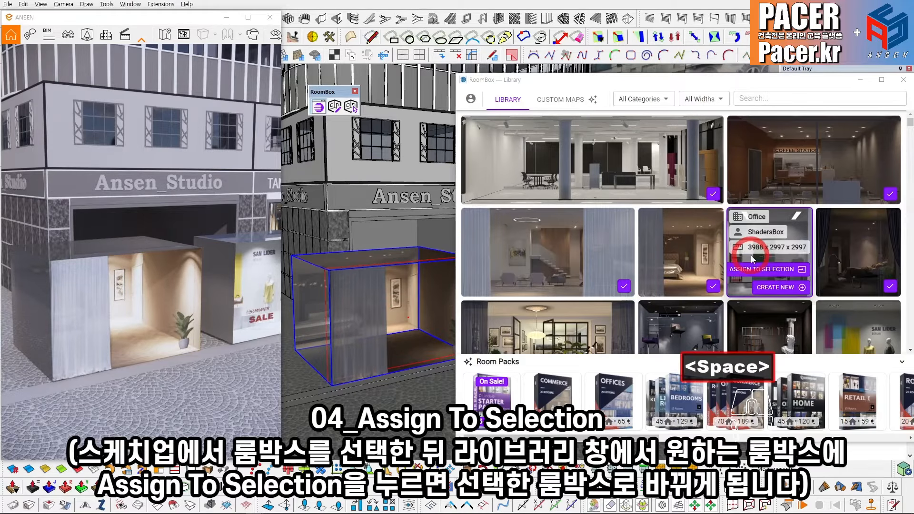
pyautogui.click(775, 270)
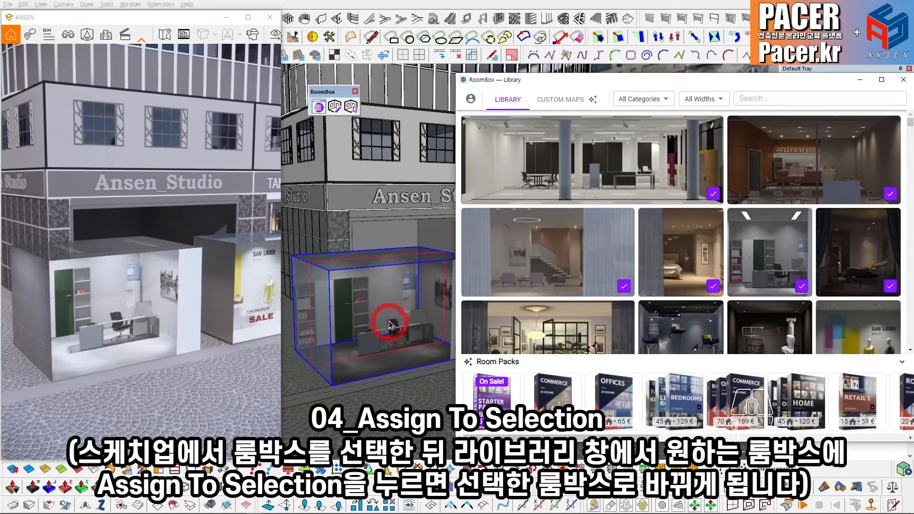
pyautogui.hotkey('ctrl', 'z')
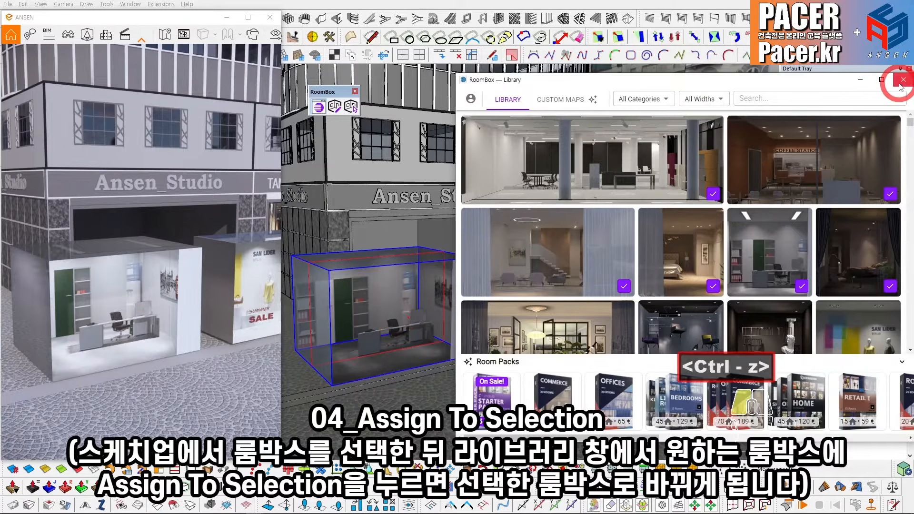
pyautogui.click(538, 276)
pyautogui.hotkey('ctrl', 'z')
pyautogui.press('space')
pyautogui.scroll(3, 514, 293)
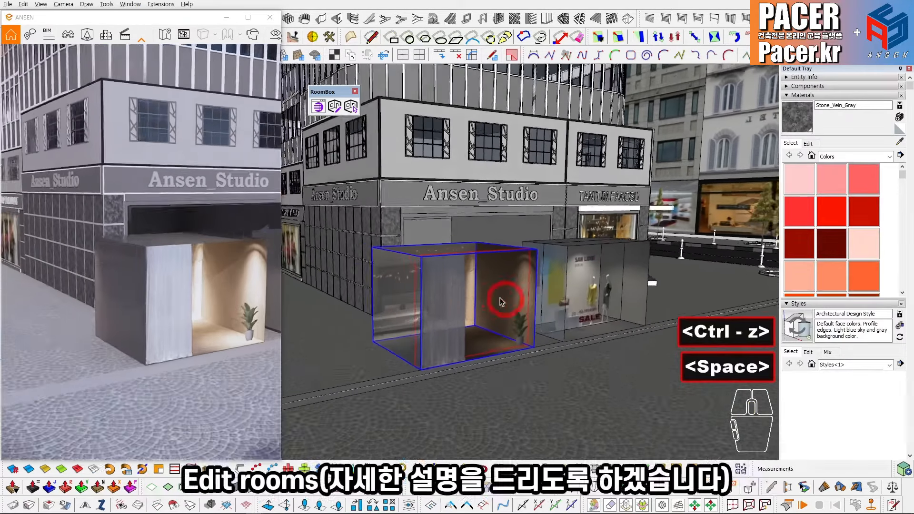
# Open the Room Editor for the bedroom room and set its lighting to Day.
pyautogui.moveTo(502, 300)
pyautogui.keyDown('shift'); pyautogui.mouseDown(button='middle')
pyautogui.moveTo(485, 301)
pyautogui.moveTo(494, 268)
pyautogui.mouseUp(button='middle'); pyautogui.keyUp('shift')
pyautogui.click(335, 107)
pyautogui.moveTo(633, 77)
pyautogui.mouseDown()
pyautogui.moveTo(700, 79)
pyautogui.moveTo(686, 78)
pyautogui.mouseUp()
pyautogui.moveTo(481, 288)
pyautogui.mouseDown(button='middle')
pyautogui.moveTo(465, 298)
pyautogui.moveTo(430, 292)
pyautogui.mouseUp(button='middle')
pyautogui.press('space')
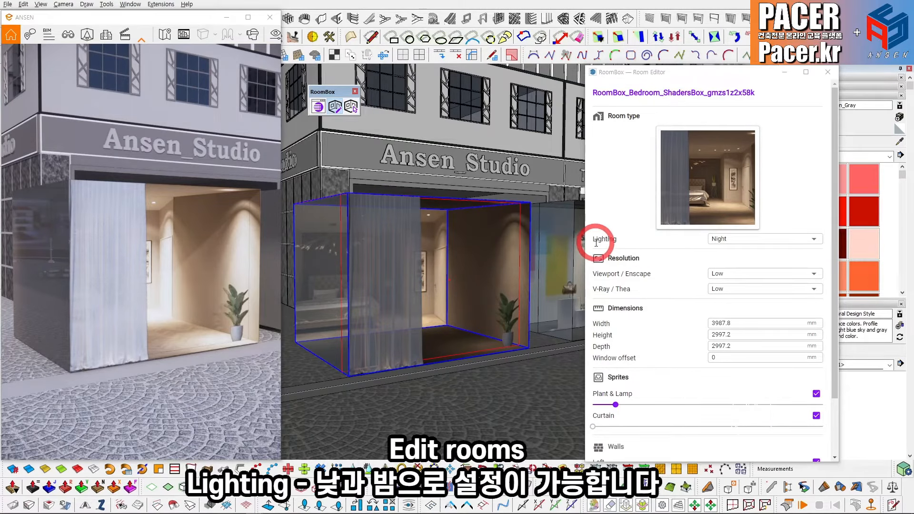
pyautogui.click(762, 239)
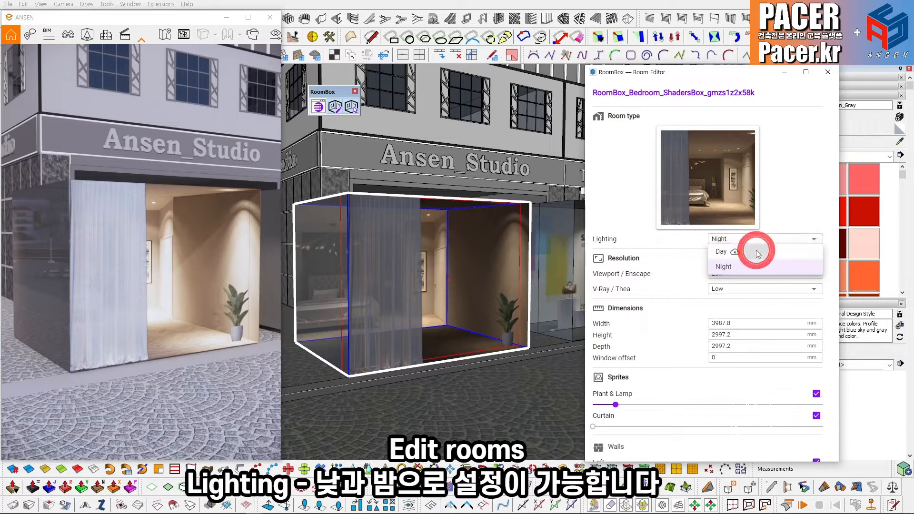
pyautogui.click(749, 258)
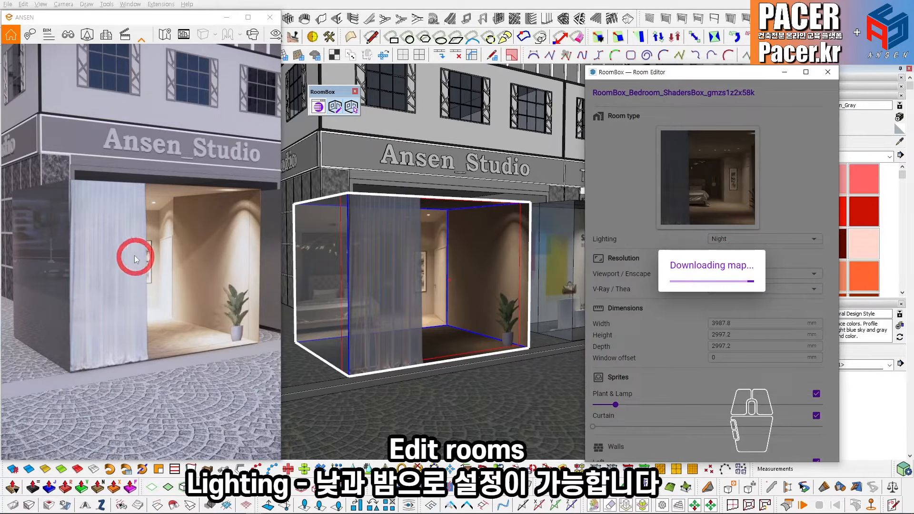
# Set the bedroom room's lighting back to Night.
pyautogui.moveTo(461, 345)
pyautogui.mouseDown(button='middle')
pyautogui.moveTo(400, 332)
pyautogui.moveTo(478, 346)
pyautogui.mouseUp(button='middle')
pyautogui.click(712, 242)
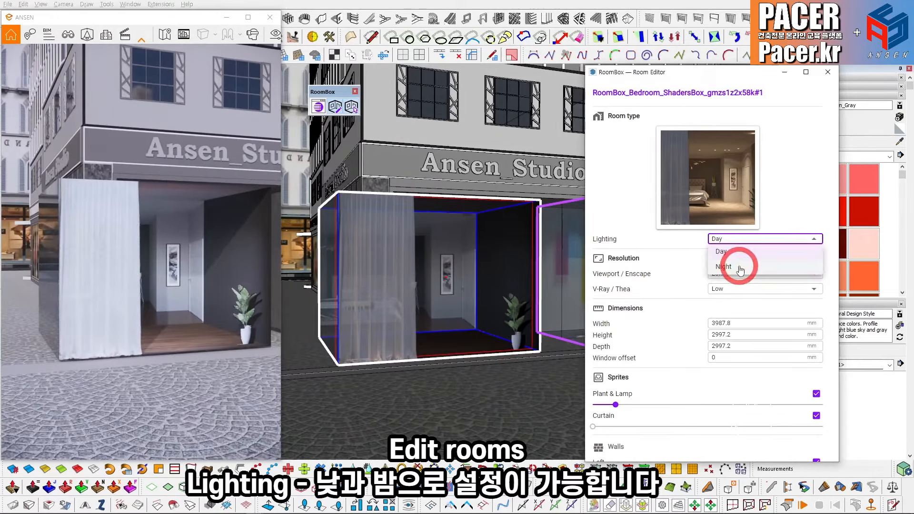
pyautogui.click(739, 262)
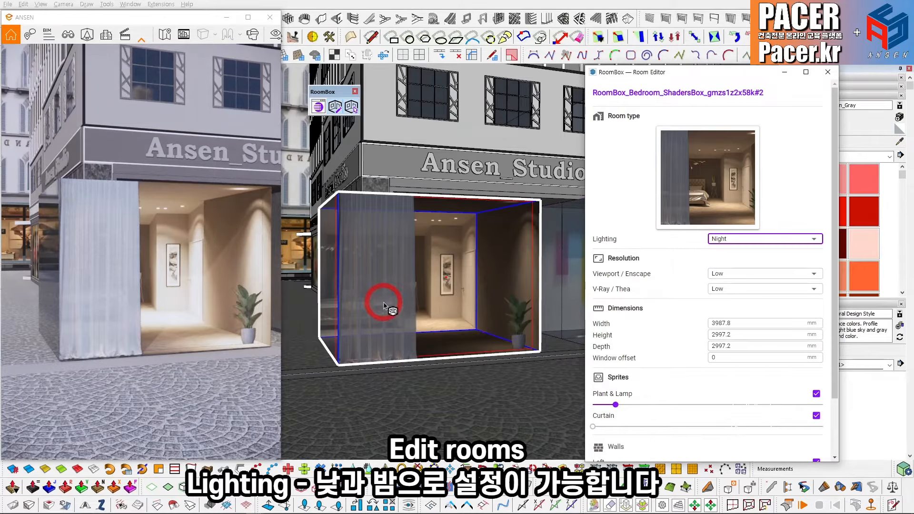
pyautogui.moveTo(388, 304)
pyautogui.mouseDown(button='middle')
pyautogui.moveTo(459, 312)
pyautogui.moveTo(418, 327)
pyautogui.moveTo(361, 310)
pyautogui.moveTo(472, 331)
pyautogui.mouseUp(button='middle')
pyautogui.keyDown('shift'); pyautogui.moveTo(509, 333); pyautogui.dragTo(501, 326, button='middle'); pyautogui.keyUp('shift')
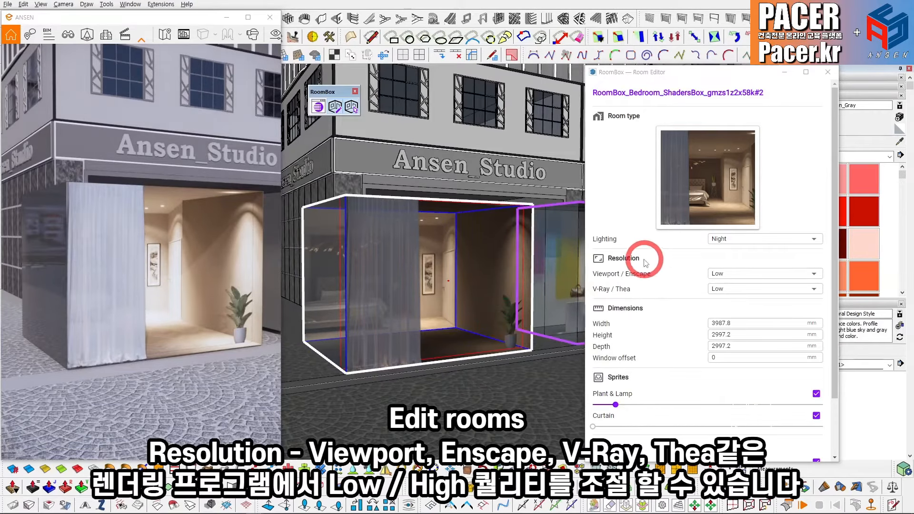
# Set the bedroom room's Viewport / Enscape resolution to High.
pyautogui.scroll(10, 540, 295)
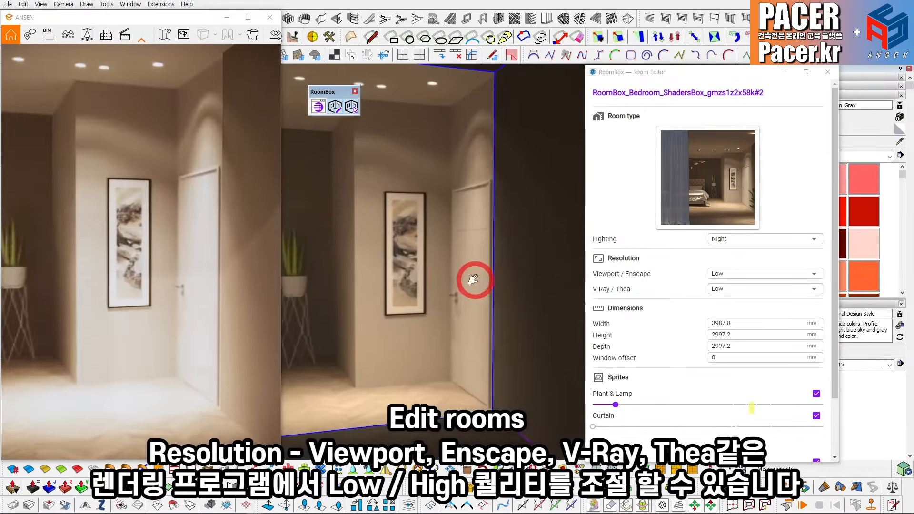
pyautogui.moveTo(474, 279)
pyautogui.keyDown('shift'); pyautogui.mouseDown(button='middle')
pyautogui.moveTo(451, 278)
pyautogui.moveTo(453, 290)
pyautogui.mouseUp(button='middle'); pyautogui.keyUp('shift')
pyautogui.click(133, 213)
pyautogui.click(732, 277)
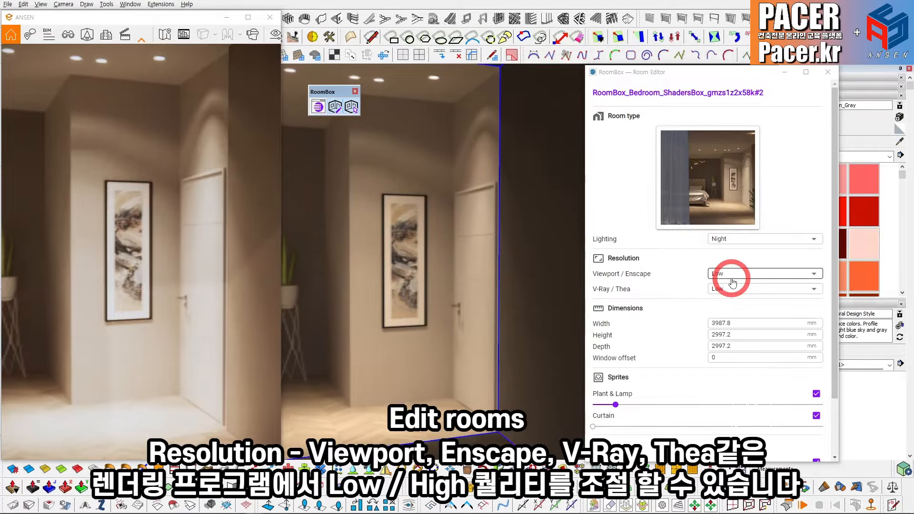
pyautogui.moveTo(620, 276); pyautogui.dragTo(656, 278)
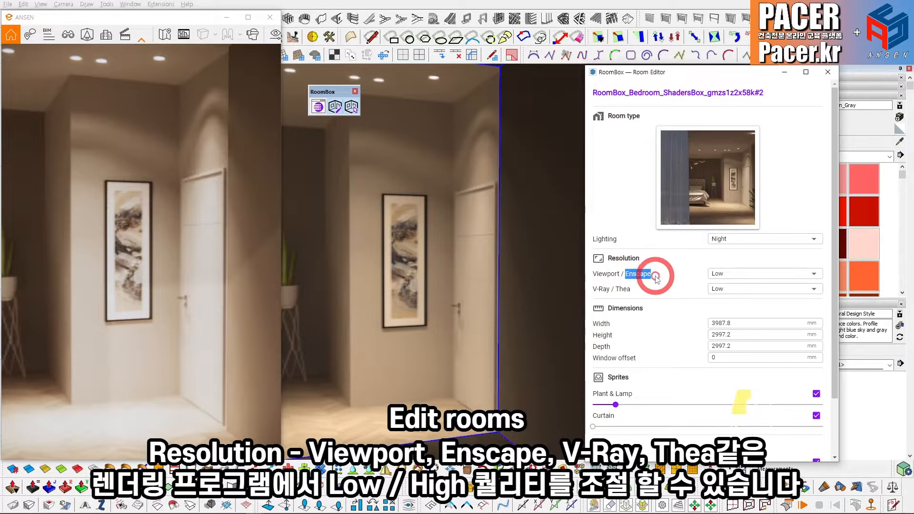
pyautogui.click(717, 274)
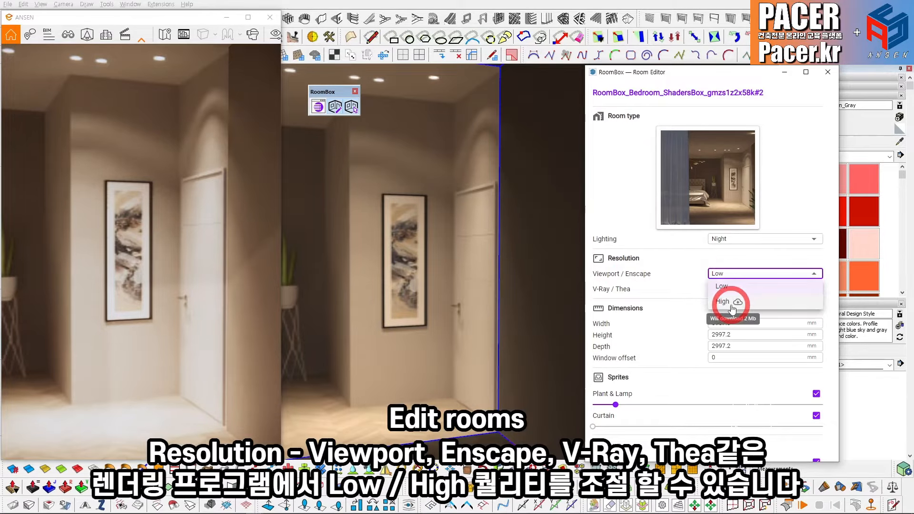
pyautogui.click(676, 274)
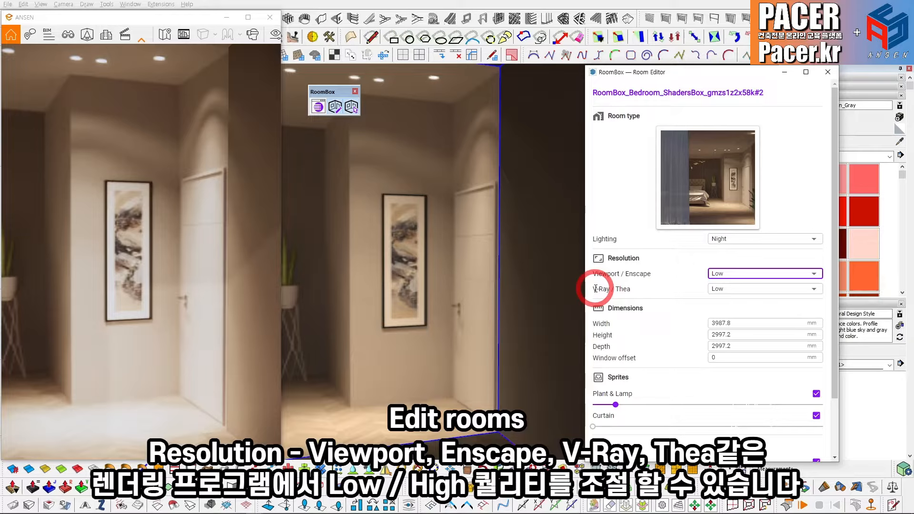
pyautogui.click(717, 289)
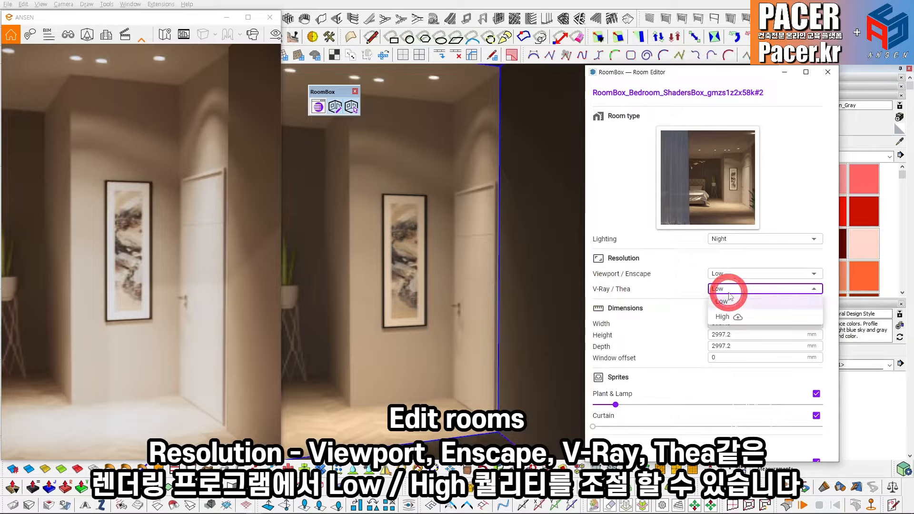
pyautogui.click(719, 275)
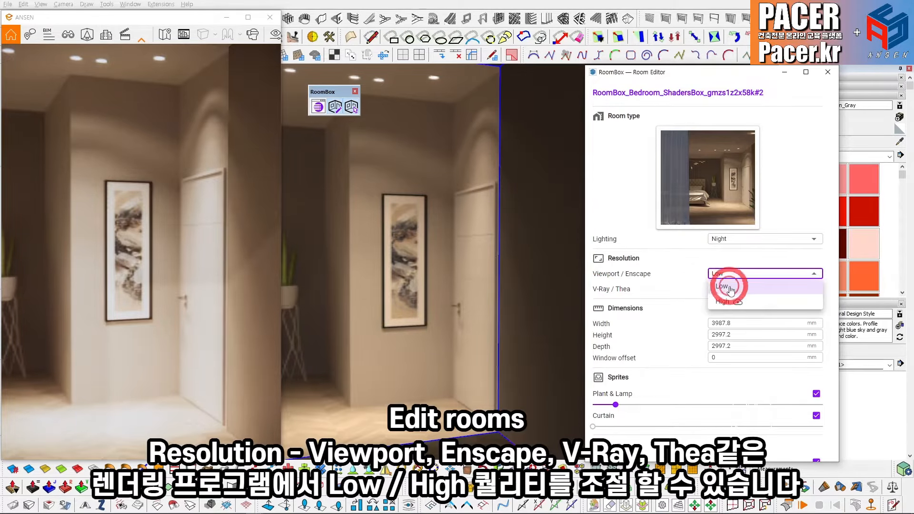
pyautogui.click(734, 305)
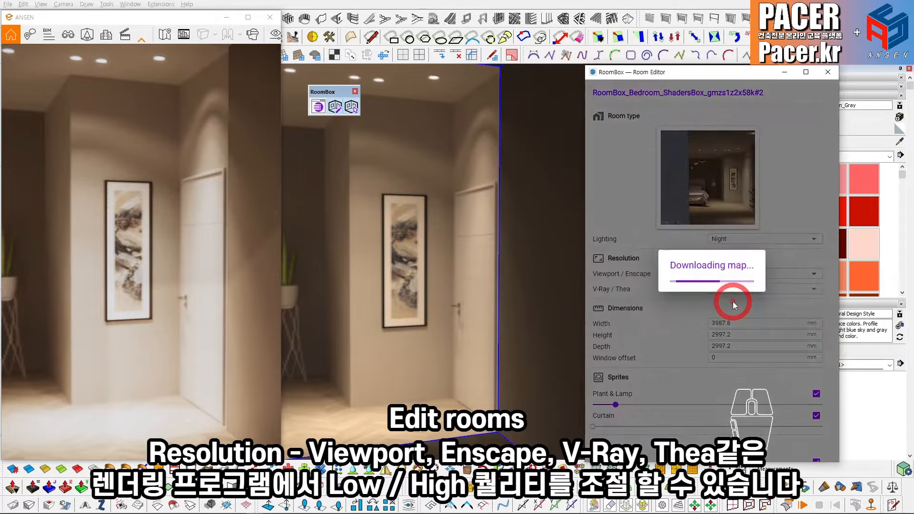
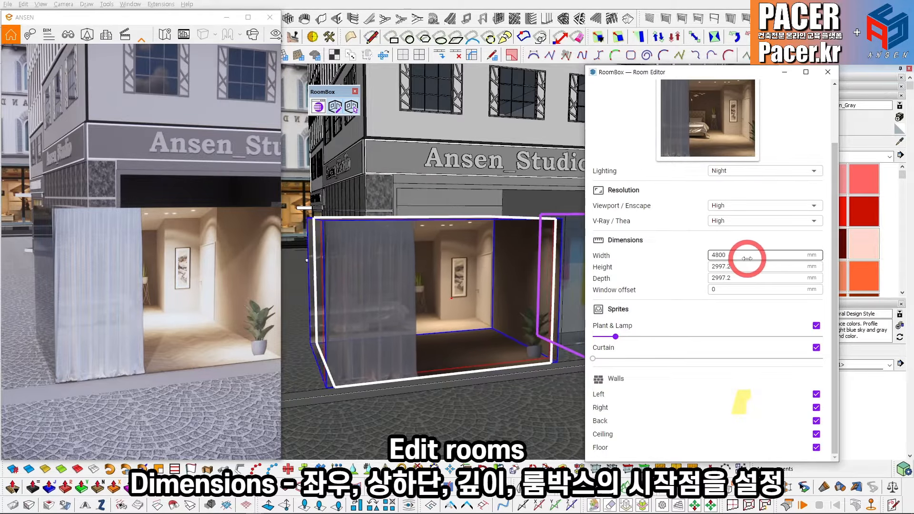
# Narrow the bedroom room to about 3192 mm wide with Scale from its side face.
pyautogui.moveTo(527, 306)
pyautogui.mouseDown(button='middle')
pyautogui.moveTo(499, 313)
pyautogui.moveTo(514, 320)
pyautogui.moveTo(466, 306)
pyautogui.moveTo(484, 318)
pyautogui.moveTo(394, 320)
pyautogui.moveTo(419, 291)
pyautogui.mouseUp(button='middle')
pyautogui.press('space')
pyautogui.press('s')
pyautogui.press('space')
pyautogui.press('s')
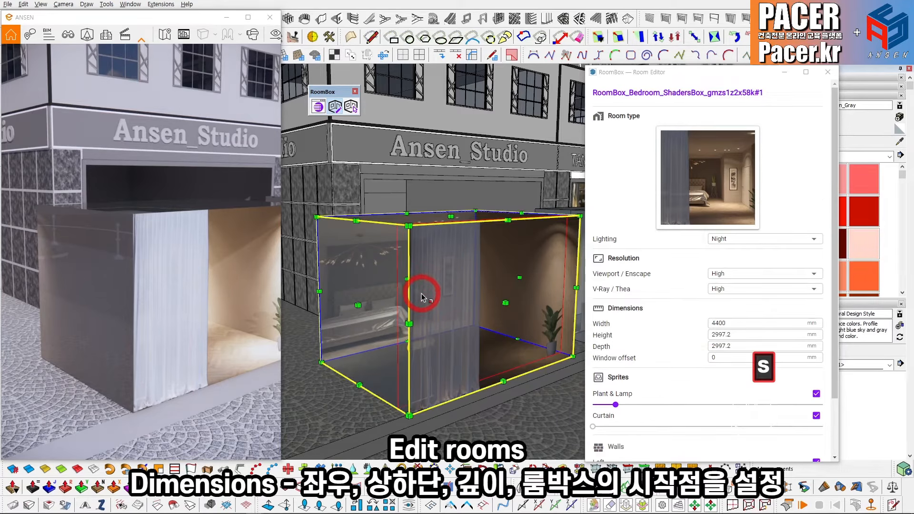
pyautogui.click(359, 305)
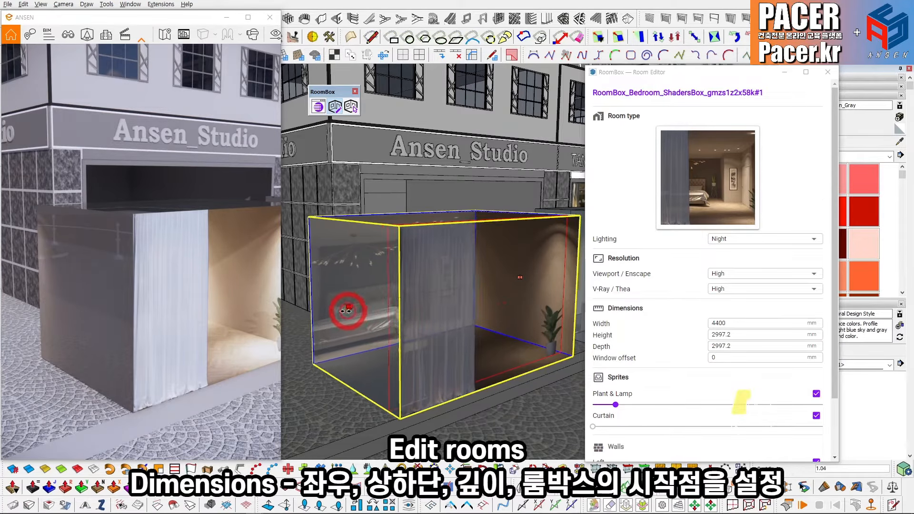
pyautogui.click(318, 314)
pyautogui.moveTo(320, 313); pyautogui.dragTo(414, 298)
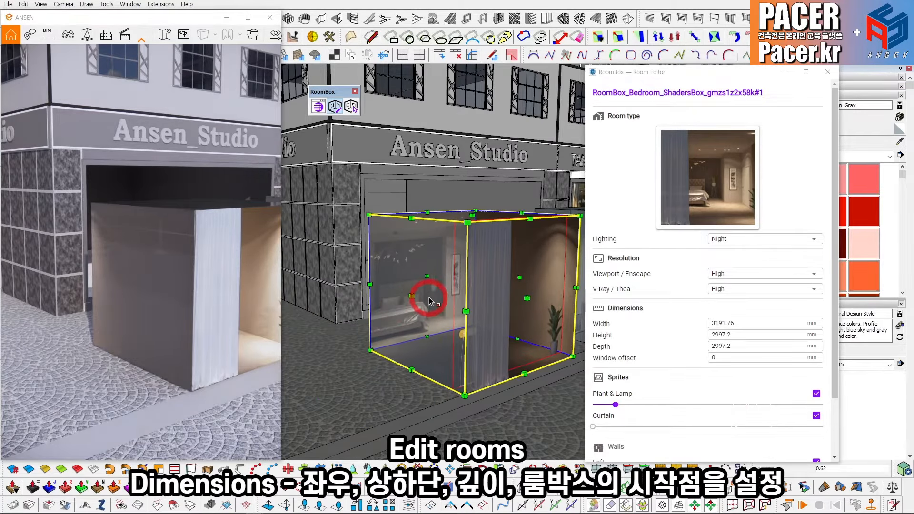
# Scale the bedroom room from its side face to an exact width of 4500 mm.
pyautogui.moveTo(483, 299); pyautogui.dragTo(457, 295, button='middle')
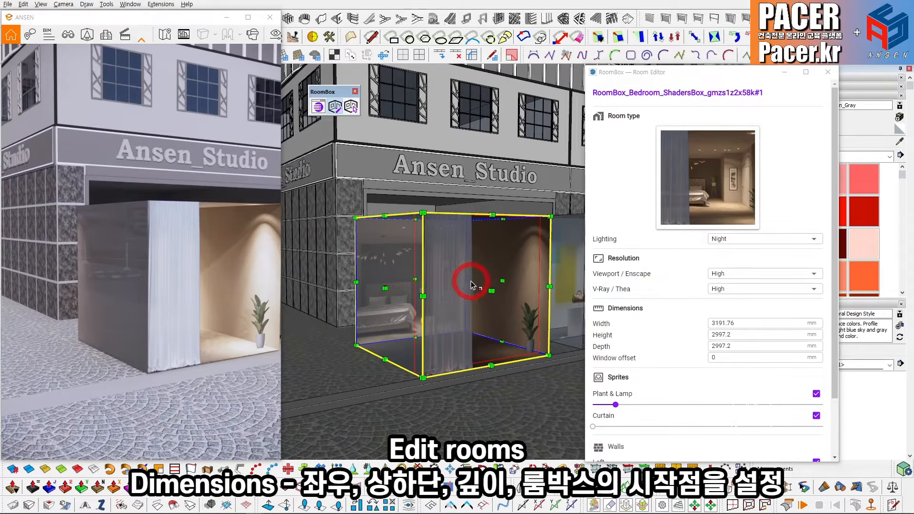
pyautogui.scroll(2, 458, 293)
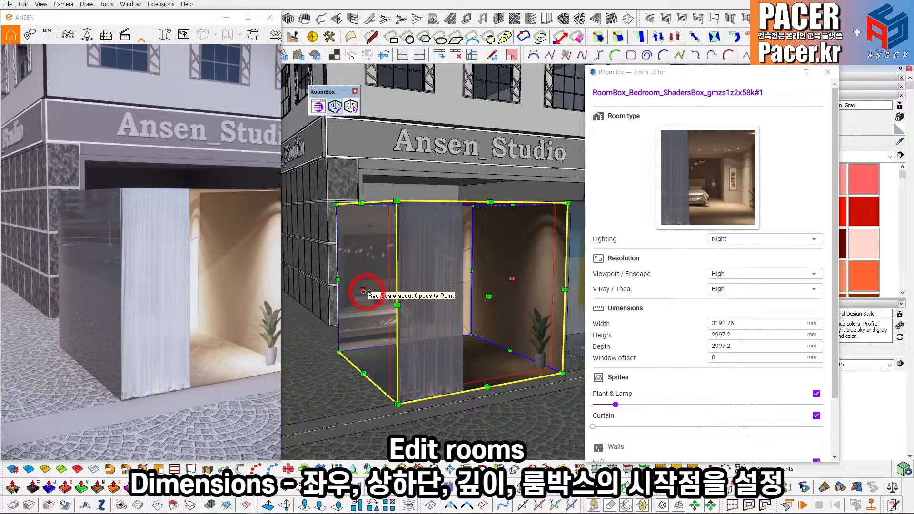
pyautogui.moveTo(363, 291); pyautogui.dragTo(328, 294)
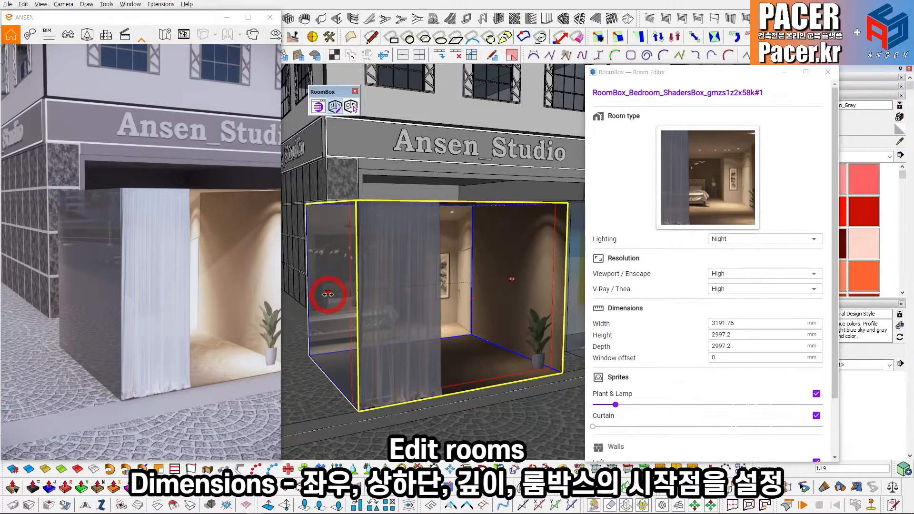
pyautogui.write('4500MM')
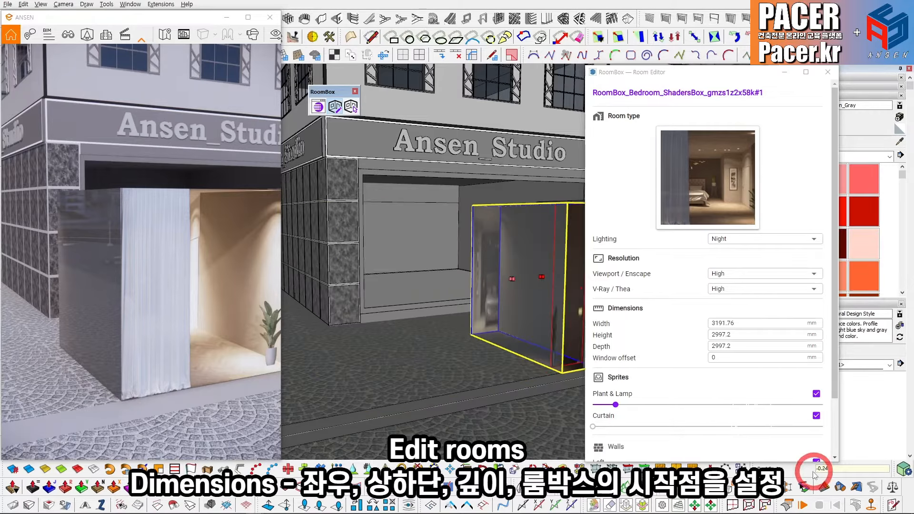
pyautogui.hotkey('ctrl', 'z')
pyautogui.click(370, 297)
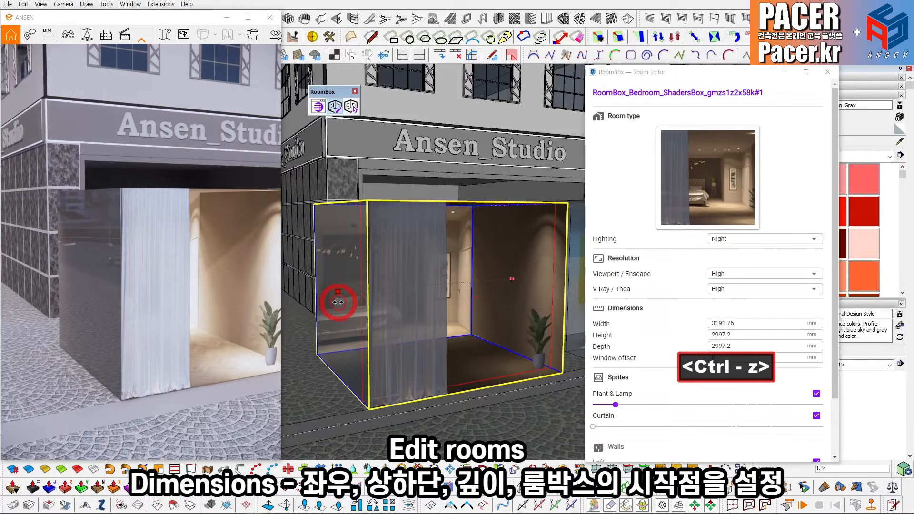
pyautogui.write('4500mm')
pyautogui.press('Return')
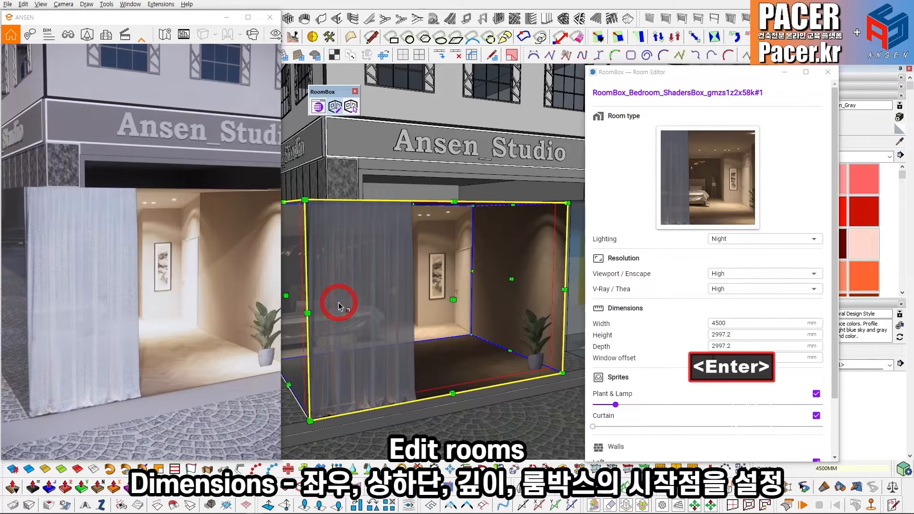
# Scale the bedroom room from its back face to an exact depth of 3000 mm.
pyautogui.scroll(-2, 338, 307)
pyautogui.keyDown('shift'); pyautogui.moveTo(333, 320); pyautogui.dragTo(355, 313, button='middle'); pyautogui.keyUp('shift')
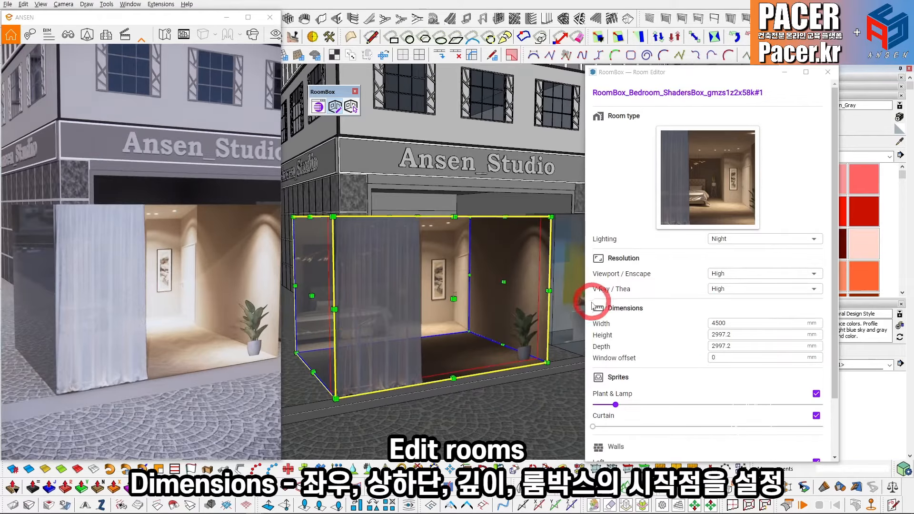
pyautogui.moveTo(505, 312)
pyautogui.mouseDown(button='middle')
pyautogui.moveTo(512, 348)
pyautogui.moveTo(453, 310)
pyautogui.mouseUp(button='middle')
pyautogui.press('s')
pyautogui.moveTo(437, 282); pyautogui.dragTo(421, 283)
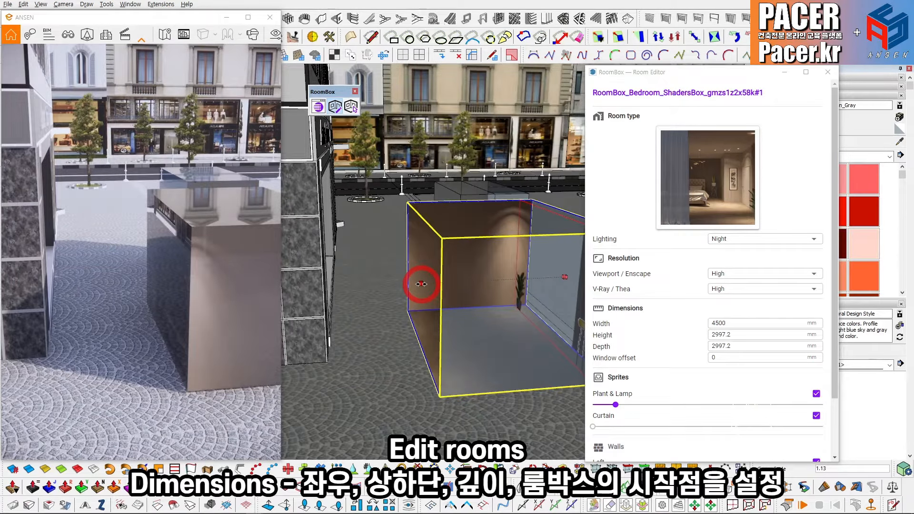
pyautogui.write('3000mm')
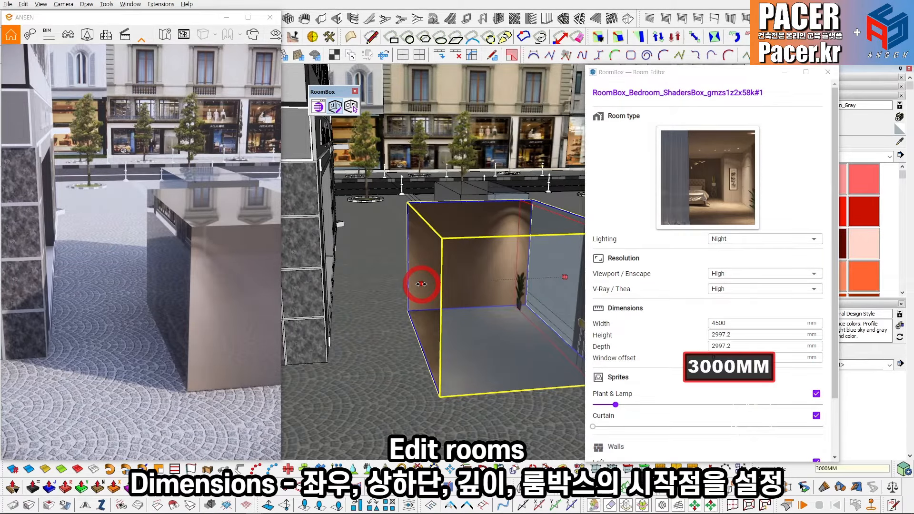
pyautogui.press('Return')
pyautogui.moveTo(437, 310)
pyautogui.mouseDown(button='middle')
pyautogui.moveTo(443, 317)
pyautogui.moveTo(433, 306)
pyautogui.mouseUp(button='middle')
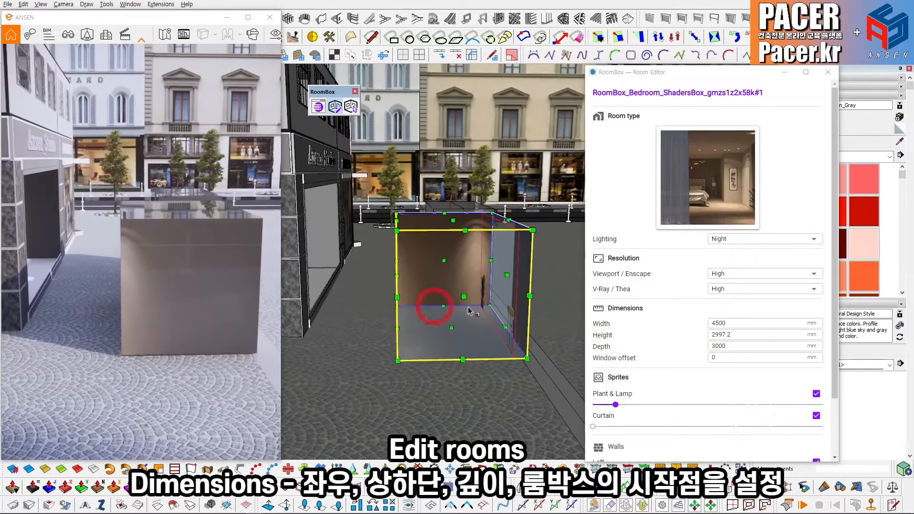
# Set the bedroom room's height to 3500 mm in the Room Editor.
pyautogui.moveTo(486, 324)
pyautogui.mouseDown(button='middle')
pyautogui.moveTo(347, 307)
pyautogui.moveTo(362, 312)
pyautogui.mouseUp(button='middle')
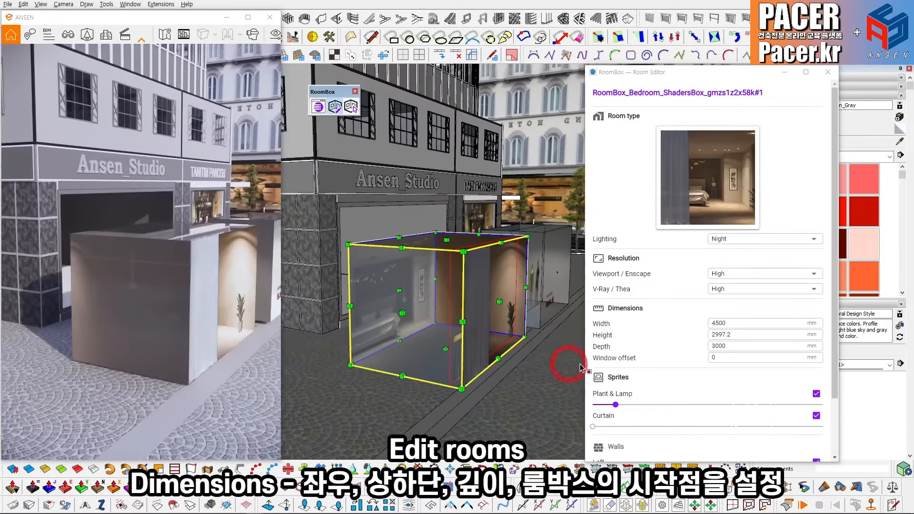
pyautogui.click(710, 346)
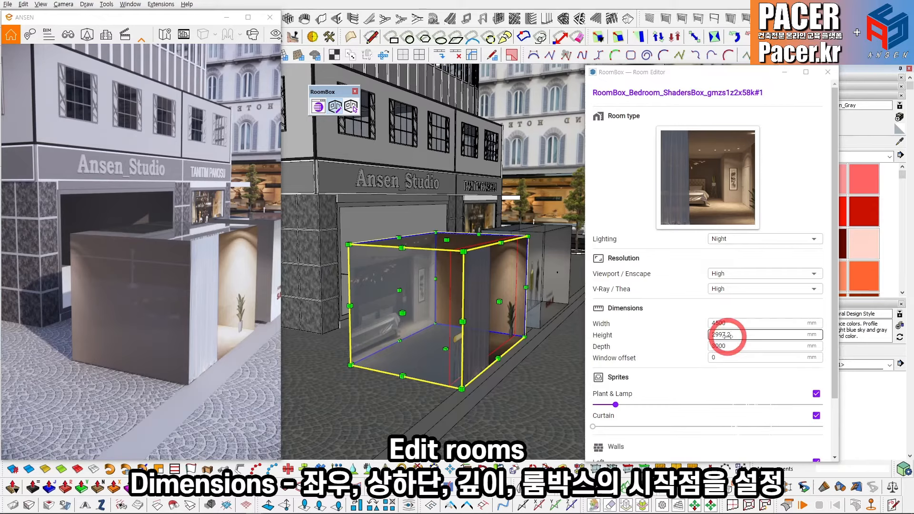
pyautogui.doubleClick(722, 335)
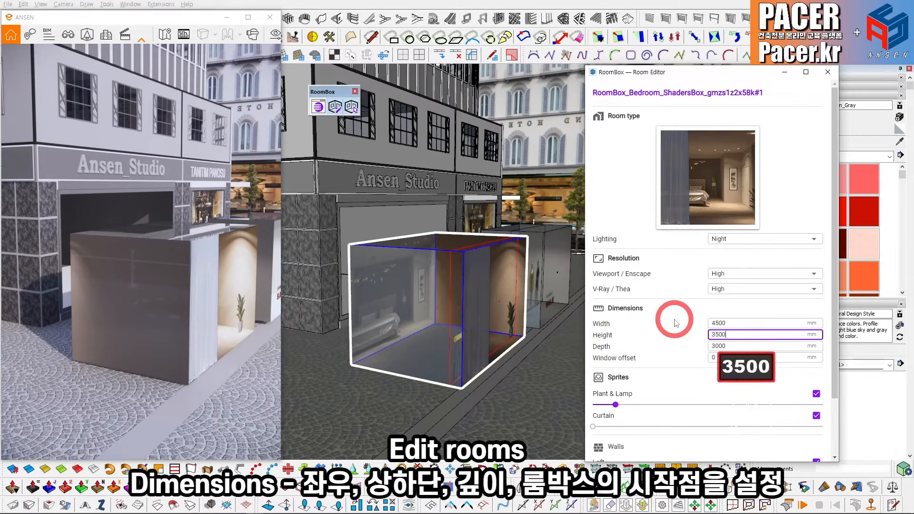
pyautogui.write('3500')
pyautogui.press('Return')
# Lower the bedroom room to a height of about 3459 mm with Scale.
pyautogui.moveTo(510, 347)
pyautogui.mouseDown(button='middle')
pyautogui.moveTo(394, 320)
pyautogui.moveTo(426, 323)
pyautogui.mouseUp(button='middle')
pyautogui.press('space')
pyautogui.press('m')
pyautogui.press('n')
pyautogui.scroll(1, 430, 325)
pyautogui.press('m')
pyautogui.click(427, 312)
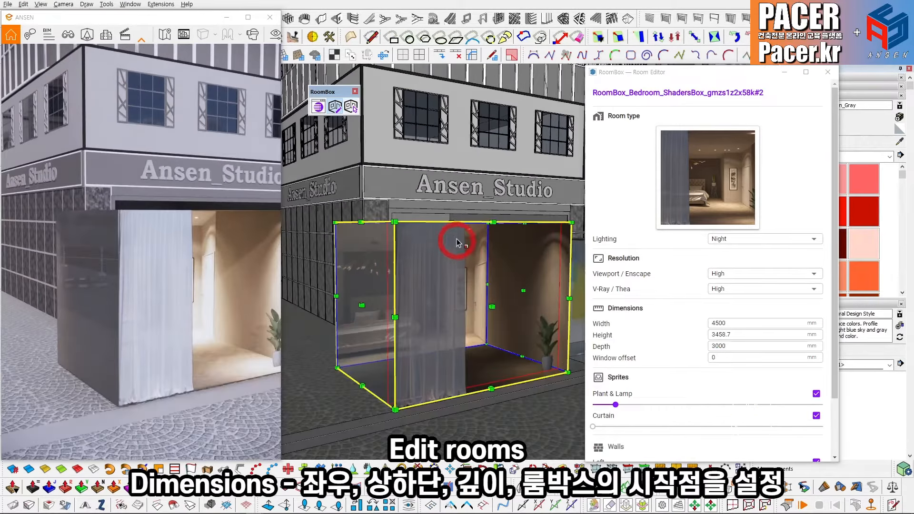
pyautogui.moveTo(496, 319); pyautogui.dragTo(559, 312, button='middle')
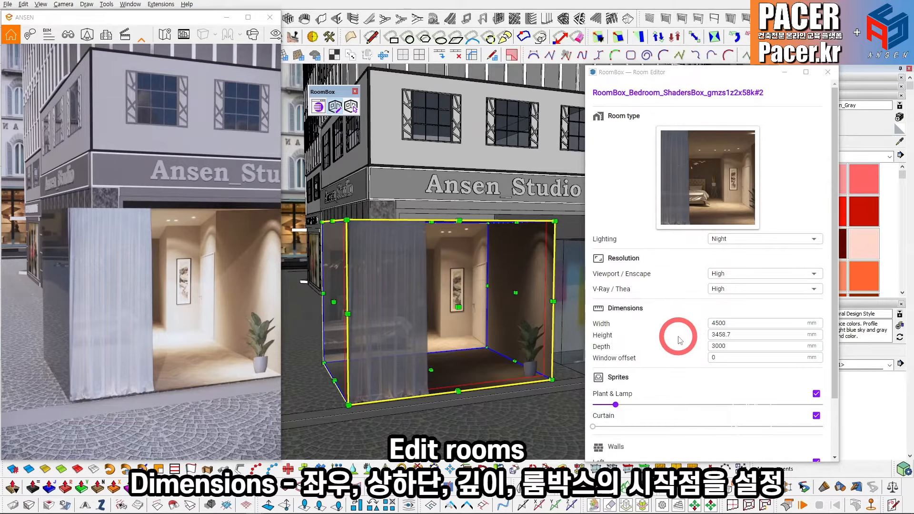
# Undo the bedroom room's recent height, depth and 4500 mm width changes.
pyautogui.hotkey('ctrl', 'z')
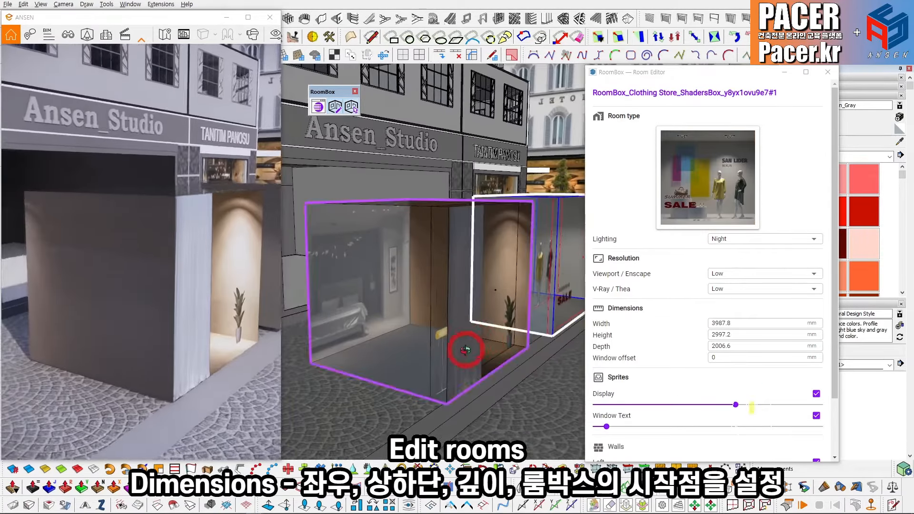
pyautogui.press('space')
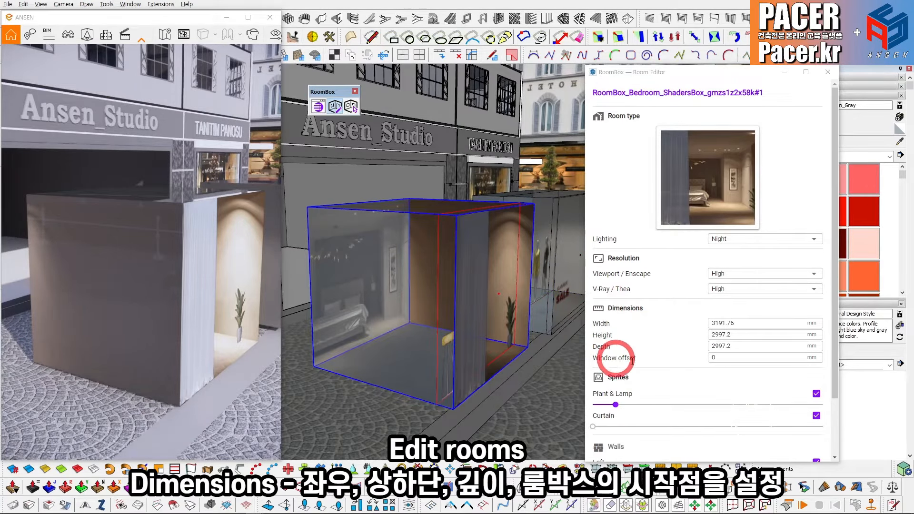
# Set the bedroom room's window offset to 34 mm in the Room Editor.
pyautogui.scroll(5, 461, 299)
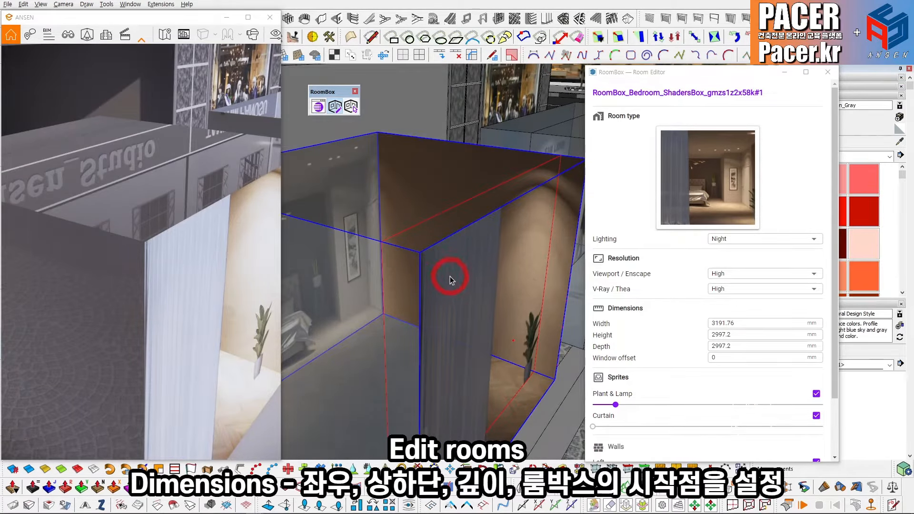
pyautogui.moveTo(451, 279)
pyautogui.mouseDown(button='middle')
pyautogui.moveTo(490, 291)
pyautogui.moveTo(475, 268)
pyautogui.mouseUp(button='middle')
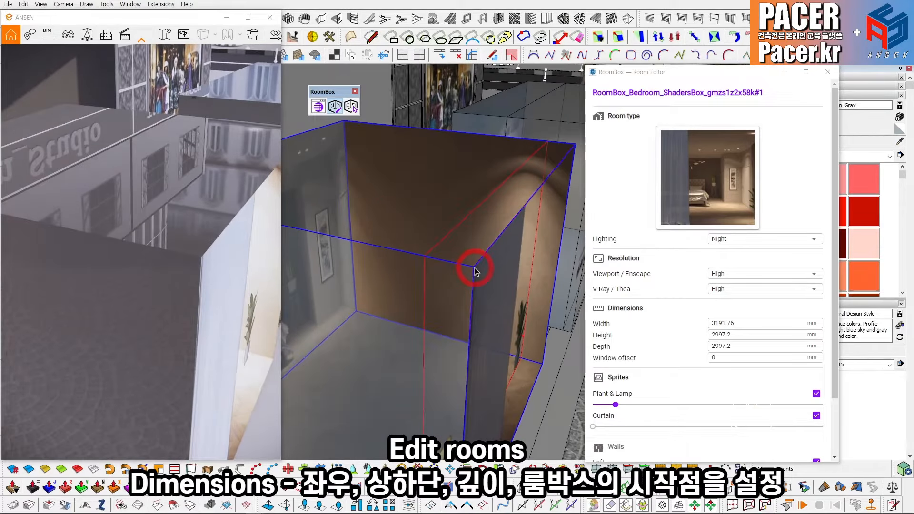
pyautogui.scroll(2, 475, 271)
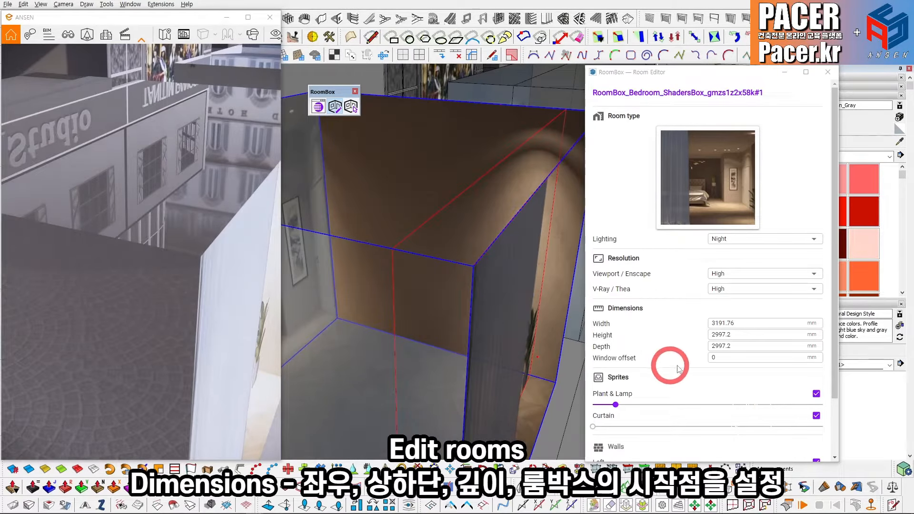
pyautogui.moveTo(729, 356); pyautogui.dragTo(813, 357)
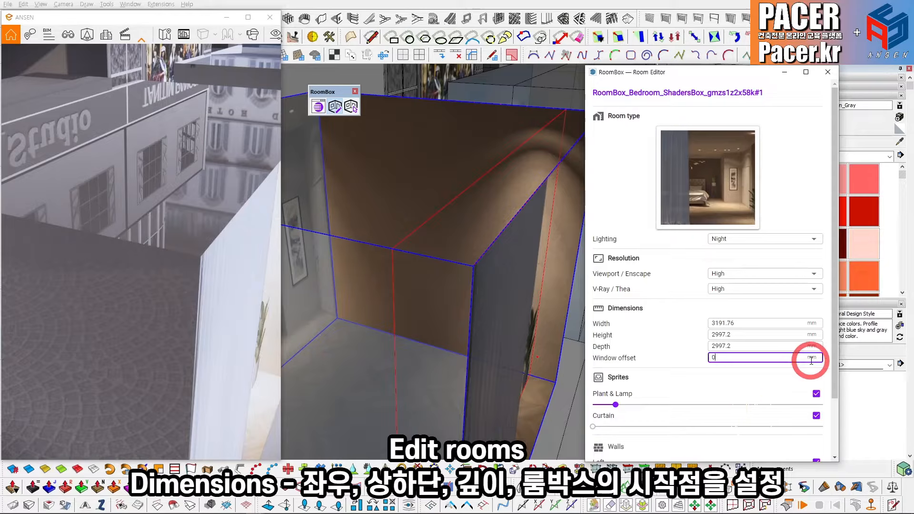
pyautogui.click(484, 263)
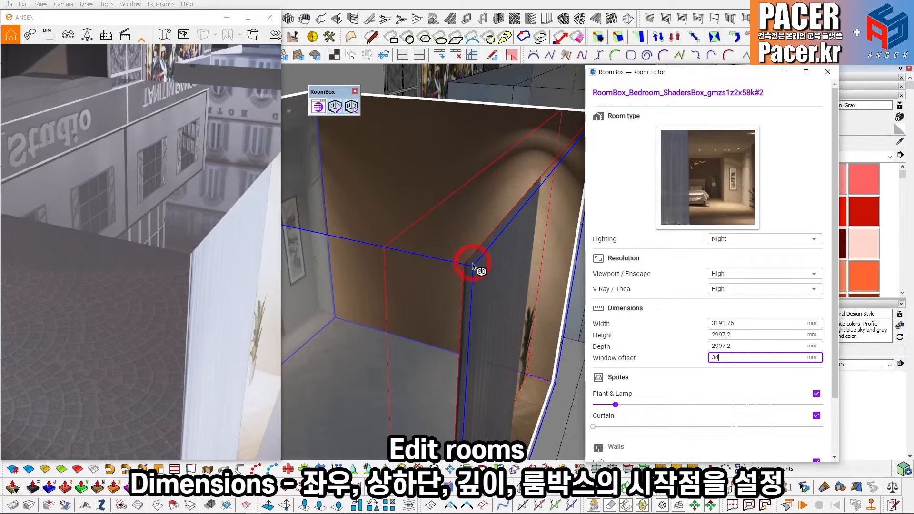
# Change the bedroom room's window offset to 100 mm and check the shifted interior against the box edges.
pyautogui.doubleClick(729, 357)
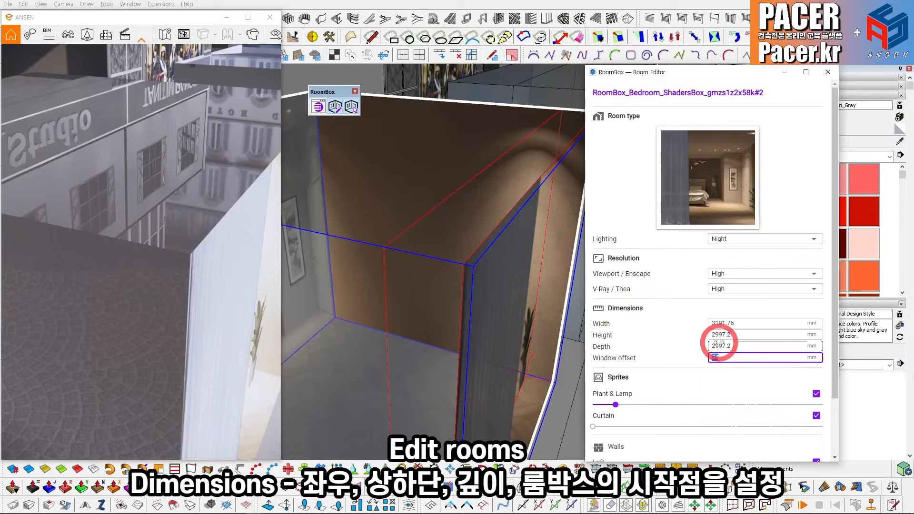
pyautogui.write('100')
pyautogui.press('Return')
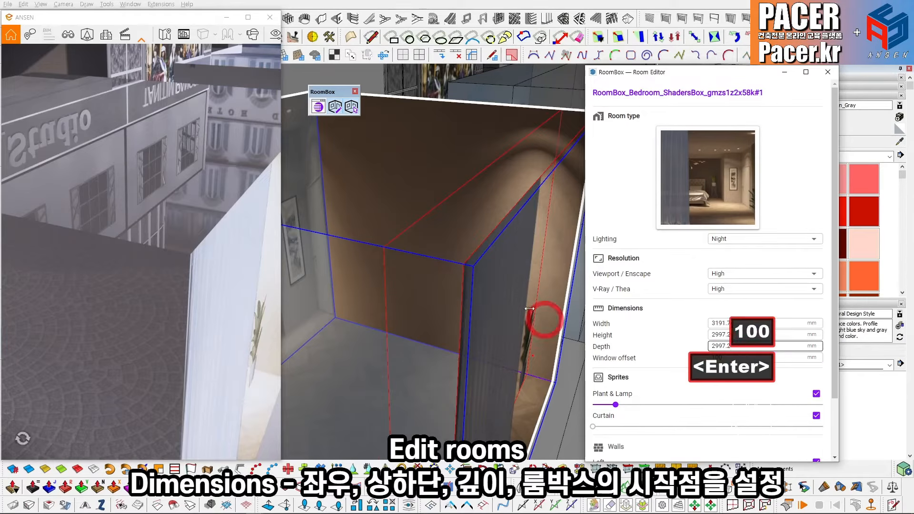
pyautogui.click(468, 266)
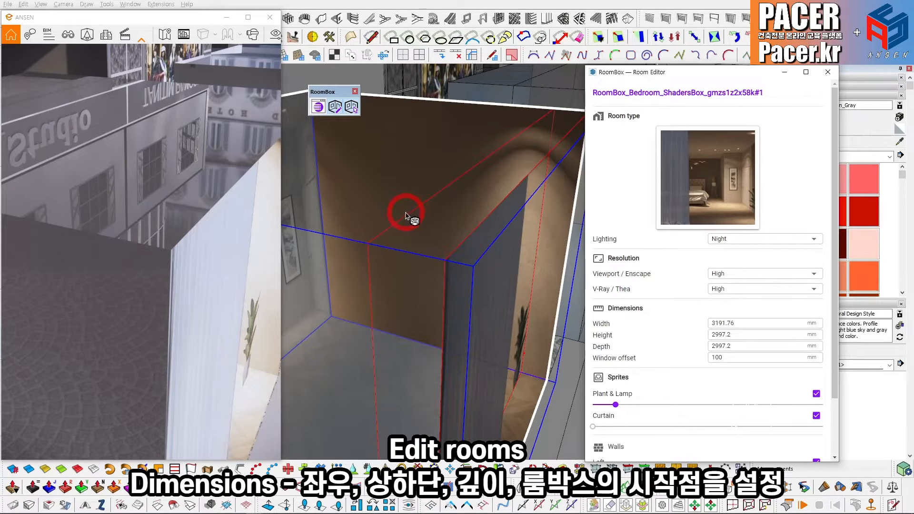
pyautogui.scroll(-5, 415, 239)
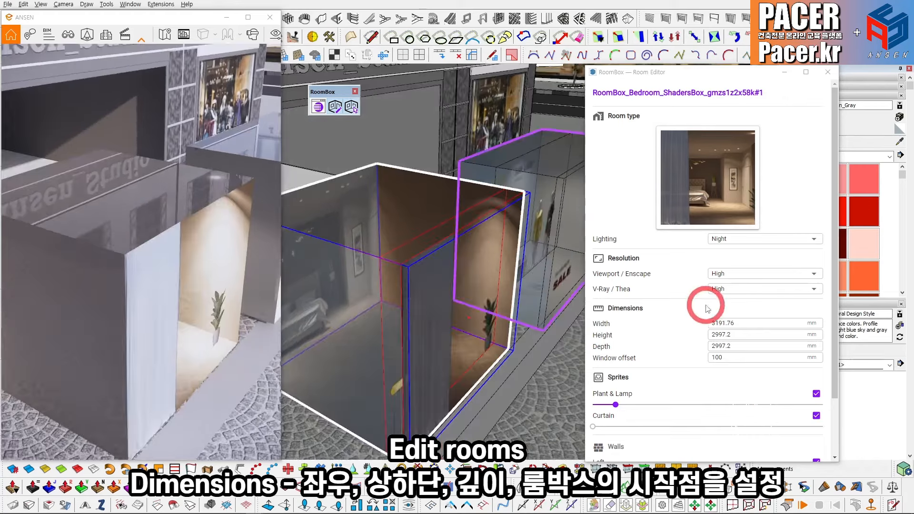
# Set the bedroom room's window offset to 0 mm and clear the selection.
pyautogui.click(737, 358)
pyautogui.write('0')
pyautogui.press('Return')
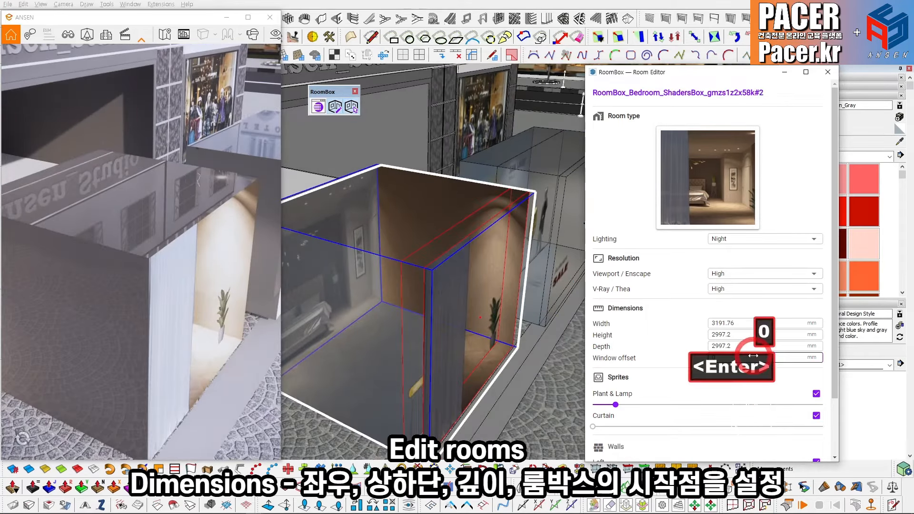
pyautogui.scroll(-5, 524, 329)
pyautogui.press('space')
pyautogui.hotkey('ctrl', 't')
pyautogui.press('space')
# Select the bedroom room at the storefront to examine its sprite settings in the Room Editor.
pyautogui.moveTo(459, 321); pyautogui.dragTo(428, 307, button='middle')
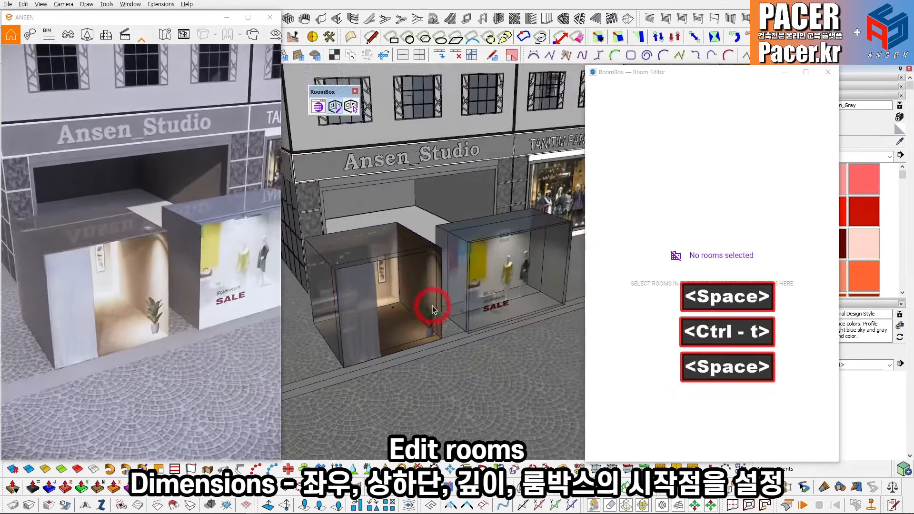
pyautogui.scroll(3, 469, 330)
pyautogui.scroll(3, 468, 330)
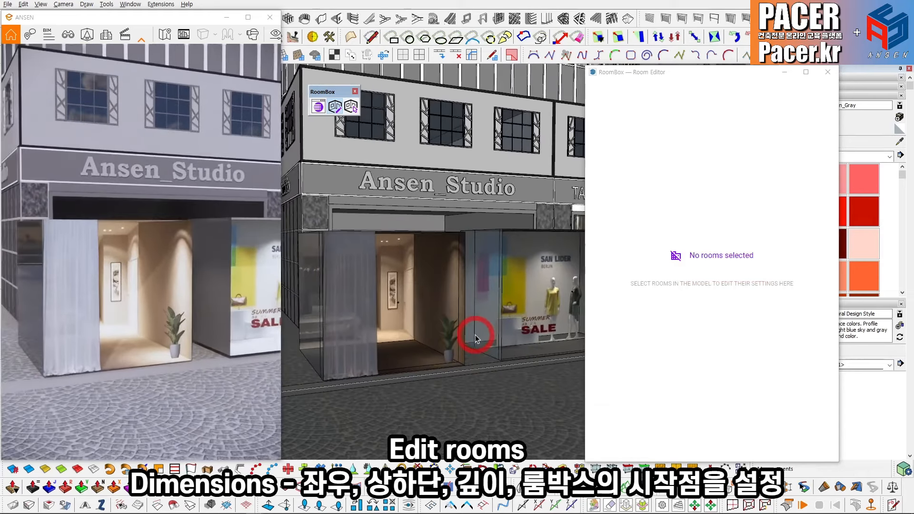
pyautogui.click(445, 286)
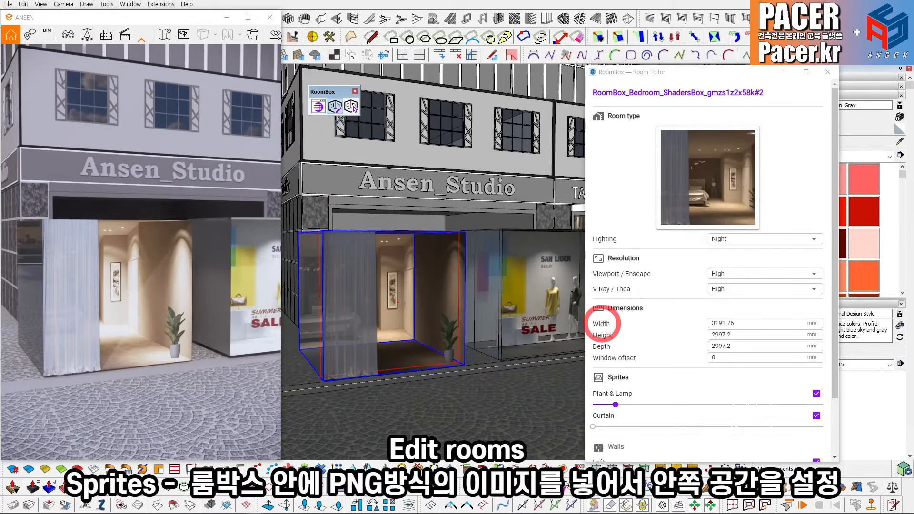
# Select the clothing store room and raise the depth position of its Display and Window Text sprites.
pyautogui.moveTo(479, 306)
pyautogui.mouseDown(button='middle')
pyautogui.moveTo(367, 321)
pyautogui.moveTo(428, 327)
pyautogui.moveTo(447, 346)
pyautogui.moveTo(433, 347)
pyautogui.moveTo(451, 355)
pyautogui.moveTo(422, 323)
pyautogui.moveTo(435, 347)
pyautogui.moveTo(446, 344)
pyautogui.mouseUp(button='middle')
pyautogui.click(447, 346)
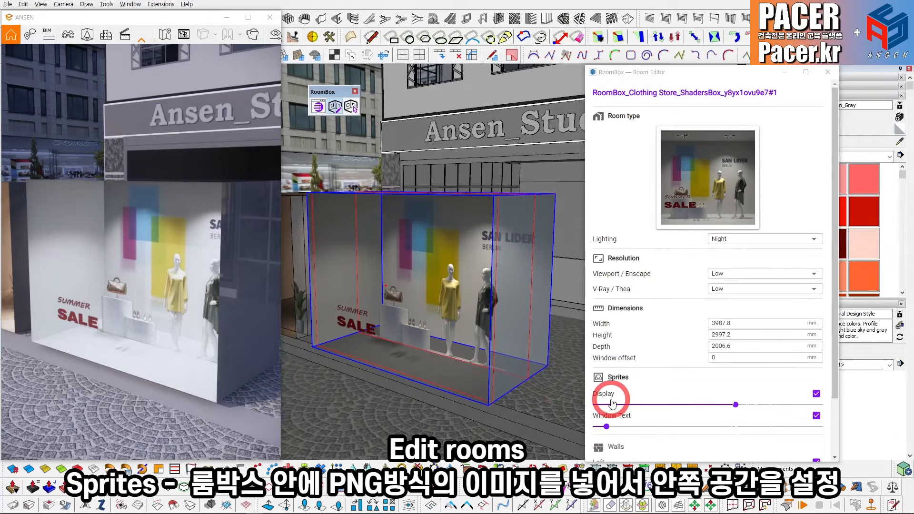
pyautogui.moveTo(537, 394)
pyautogui.mouseDown(button='middle')
pyautogui.moveTo(455, 394)
pyautogui.moveTo(471, 398)
pyautogui.mouseUp(button='middle')
pyautogui.moveTo(735, 405)
pyautogui.mouseDown()
pyautogui.moveTo(717, 406)
pyautogui.moveTo(775, 405)
pyautogui.moveTo(655, 406)
pyautogui.moveTo(792, 406)
pyautogui.moveTo(751, 408)
pyautogui.mouseUp()
pyautogui.click(532, 394)
pyautogui.moveTo(607, 426); pyautogui.dragTo(650, 427)
# Turn off the floor and left wall of the clothing store room.
pyautogui.moveTo(434, 402); pyautogui.dragTo(488, 367, button='middle')
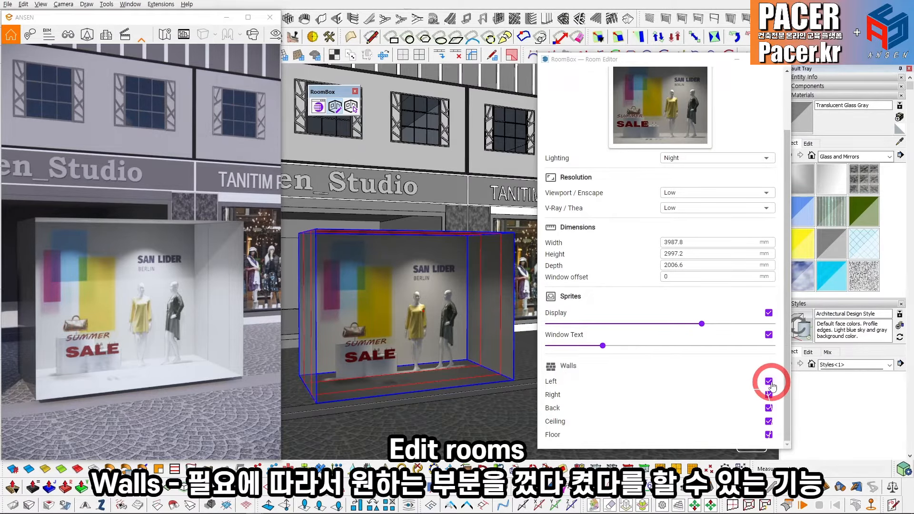
pyautogui.moveTo(398, 344); pyautogui.dragTo(351, 404, button='middle')
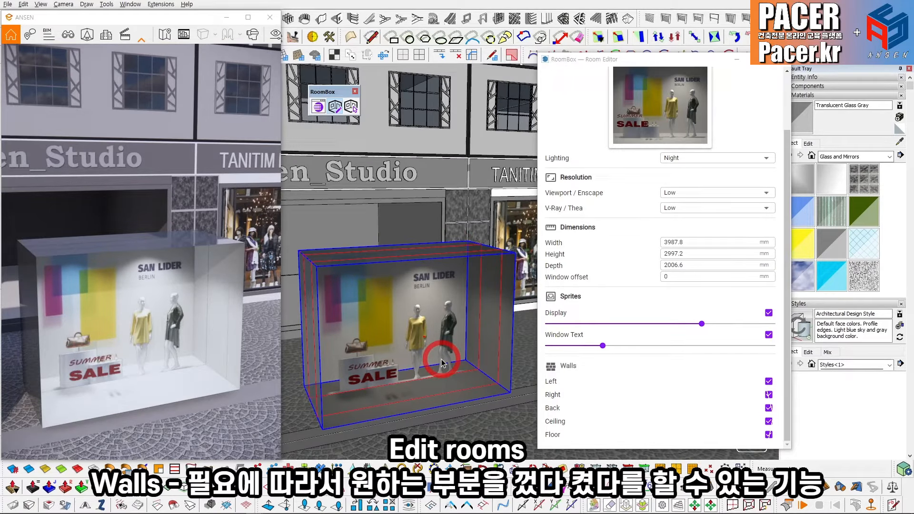
pyautogui.moveTo(442, 359); pyautogui.dragTo(401, 392, button='middle')
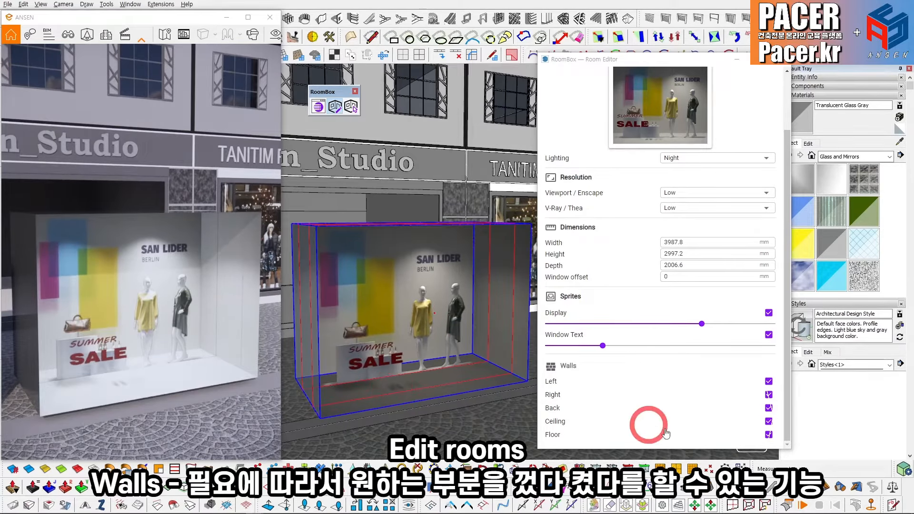
pyautogui.click(769, 435)
pyautogui.scroll(6, 441, 400)
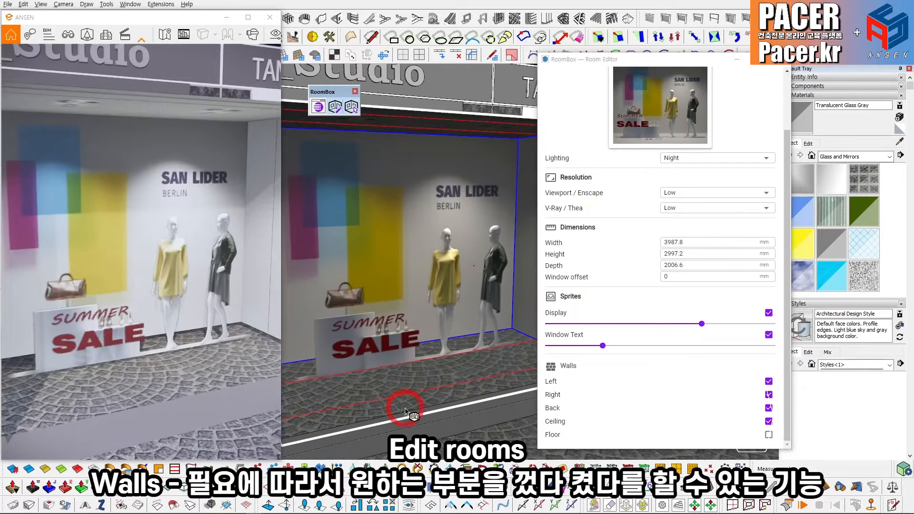
pyautogui.moveTo(406, 411); pyautogui.dragTo(407, 391, button='middle')
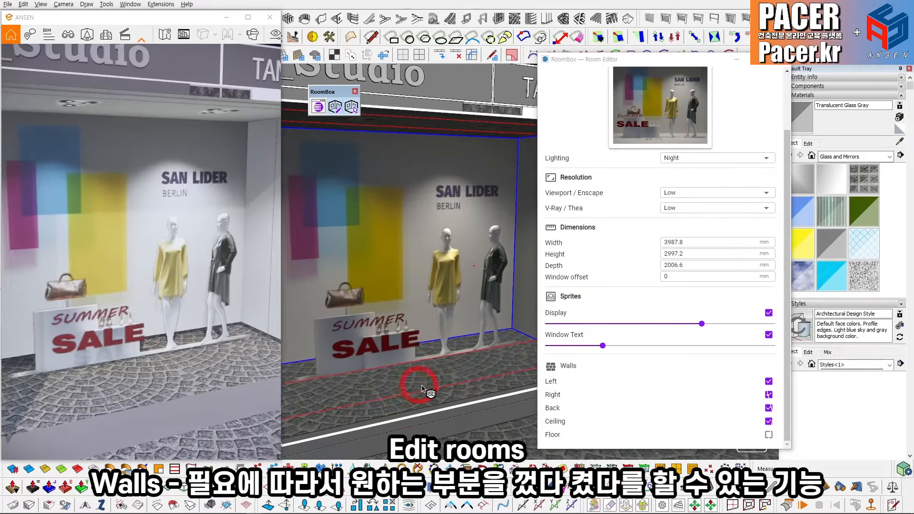
pyautogui.scroll(-5, 437, 384)
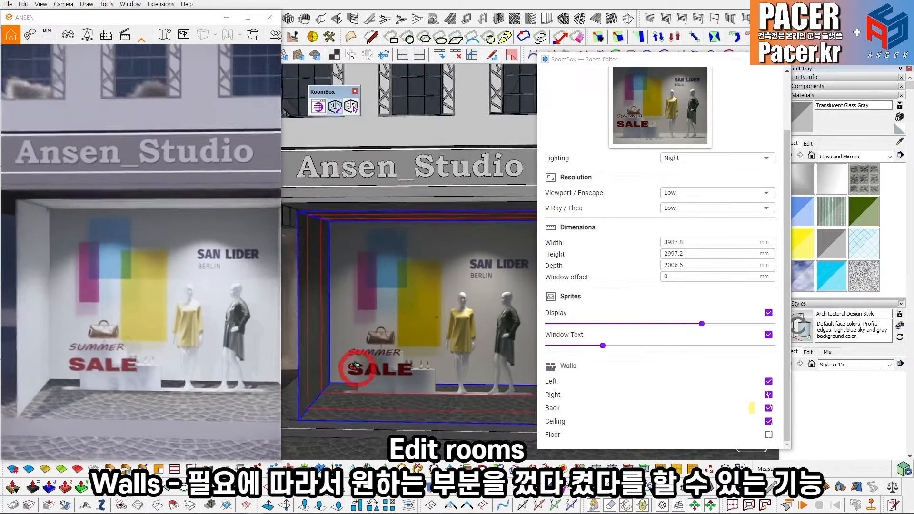
pyautogui.click(770, 384)
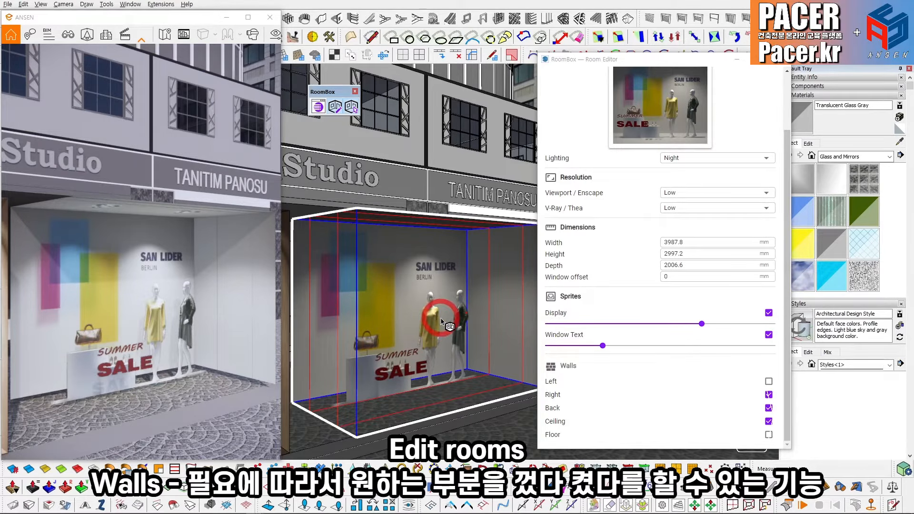
# Turn the clothing store room's left wall and floor back on.
pyautogui.click(769, 381)
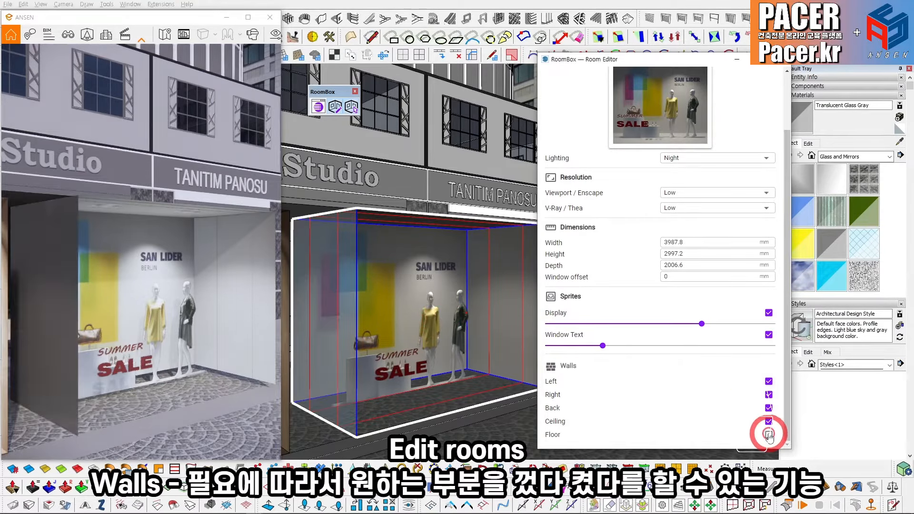
pyautogui.click(768, 435)
pyautogui.moveTo(443, 319); pyautogui.dragTo(476, 291, button='middle')
pyautogui.moveTo(414, 234); pyautogui.dragTo(428, 271, button='middle')
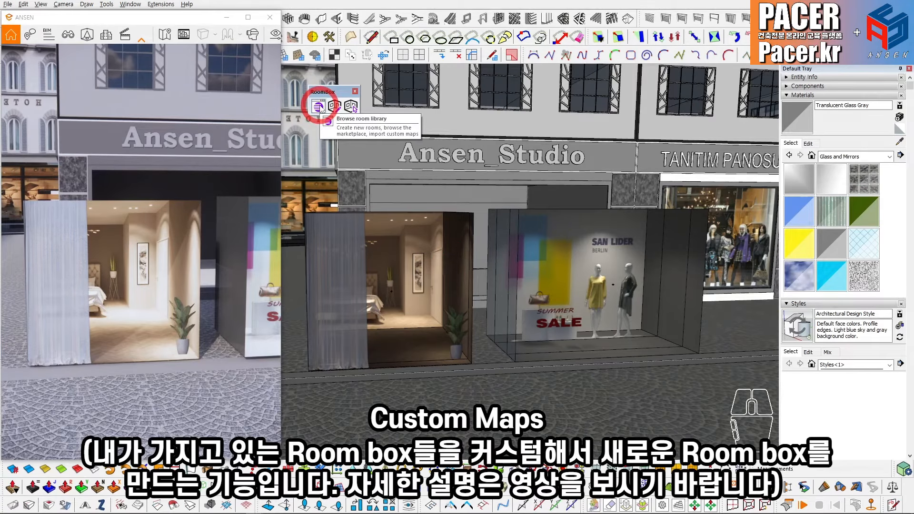
# Open the room library's Custom Maps section and look at the RoomBox Pro upgrade offer.
pyautogui.click(320, 107)
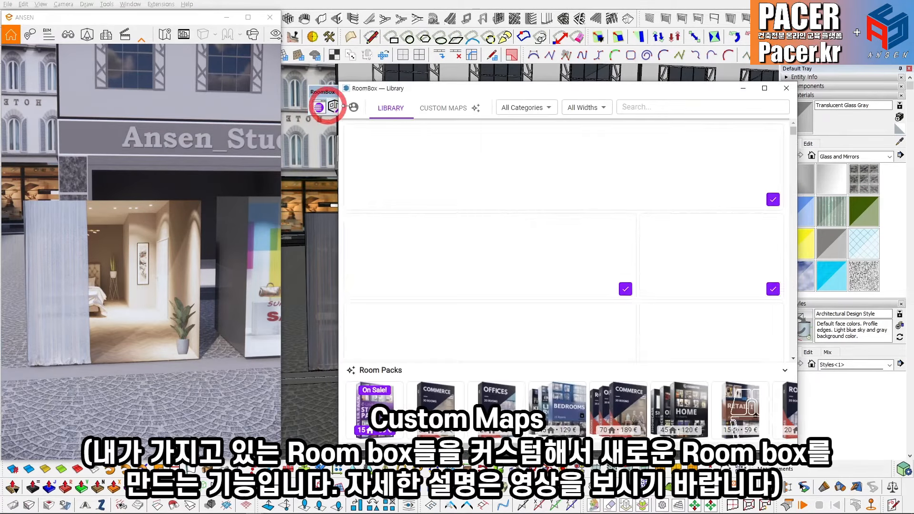
pyautogui.click(460, 111)
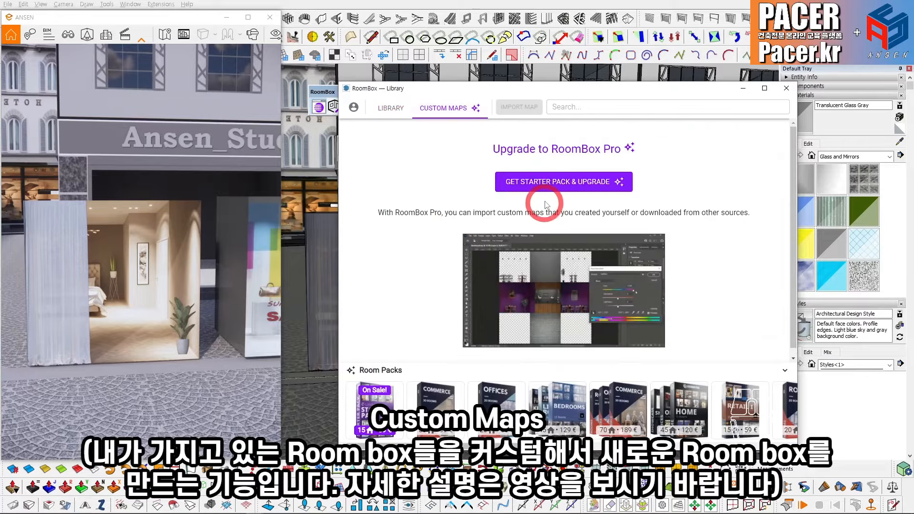
pyautogui.click(529, 178)
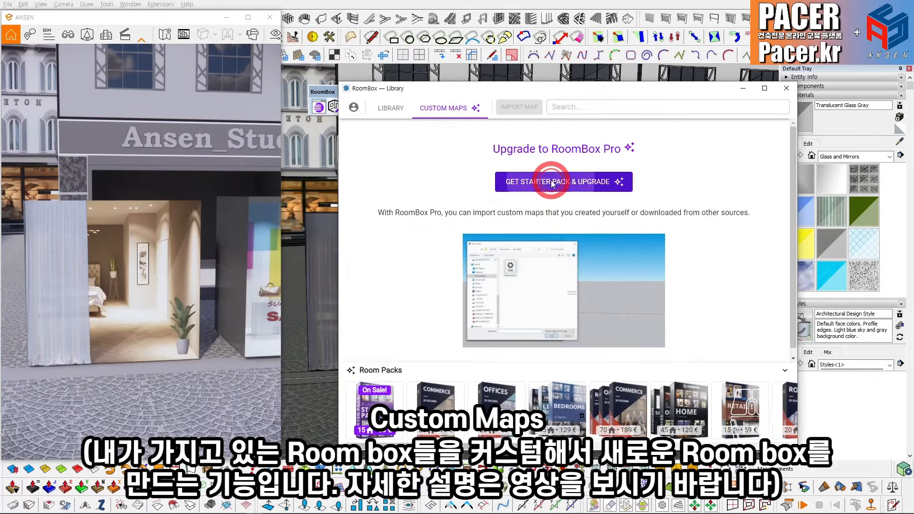
pyautogui.click(698, 120)
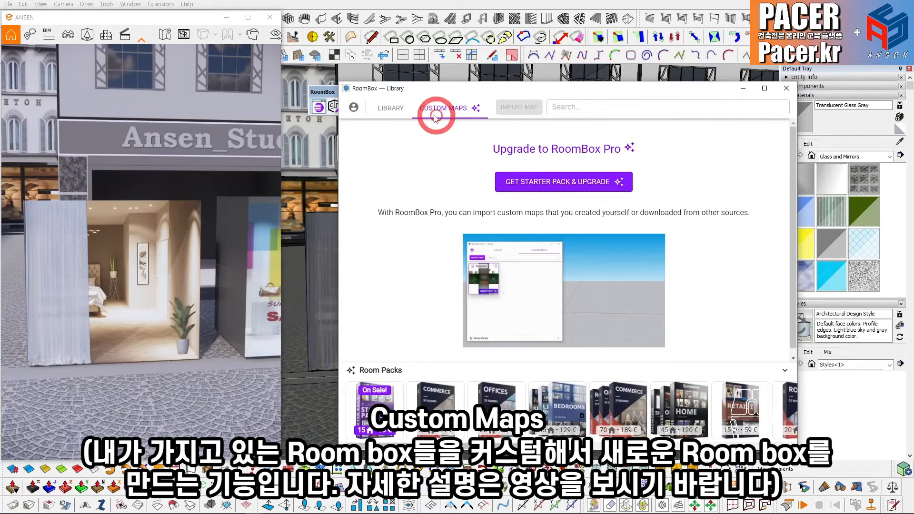
# Log in to the RoomBox account with the account e-mail and password.
pyautogui.click(354, 109)
pyautogui.click(624, 219)
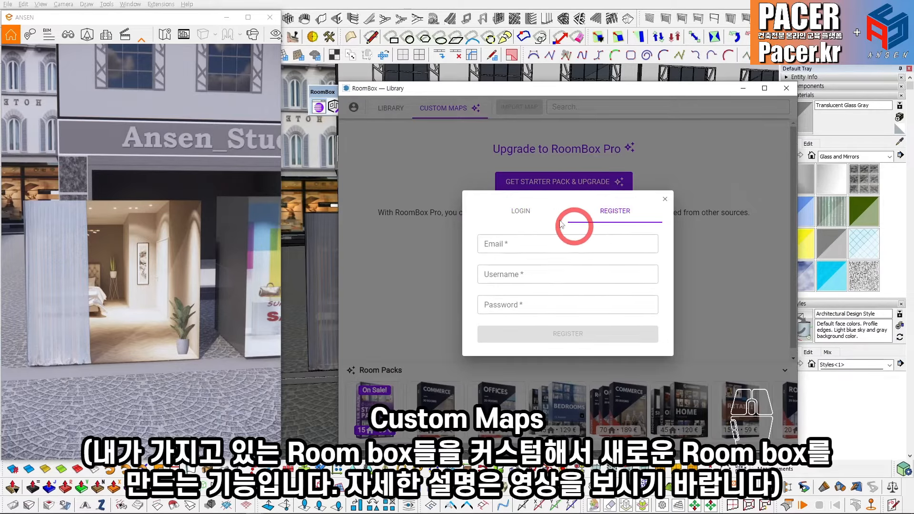
pyautogui.click(541, 219)
pyautogui.click(560, 256)
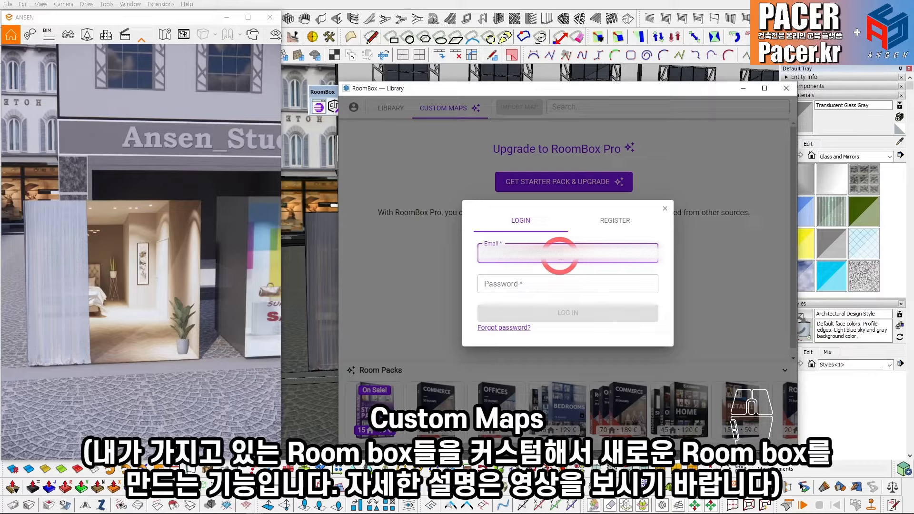
pyautogui.press('Tab')
pyautogui.write('••••••')
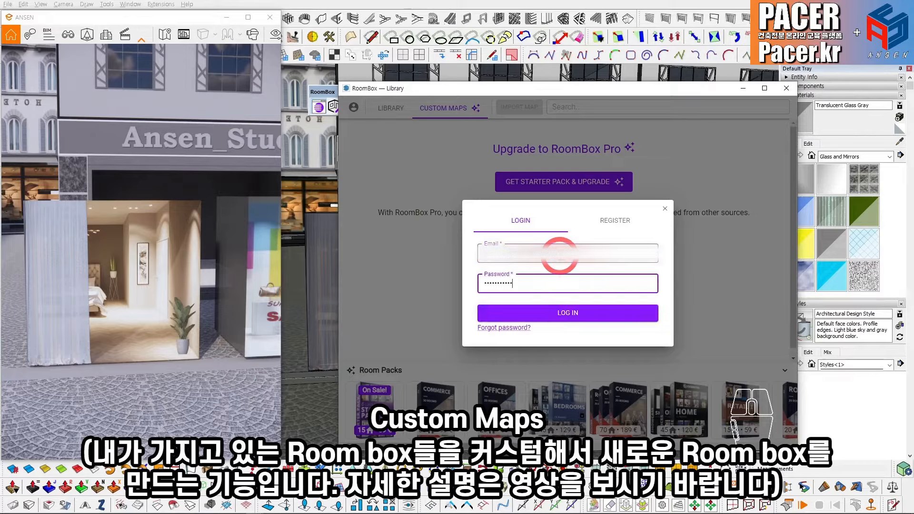
pyautogui.press('Return')
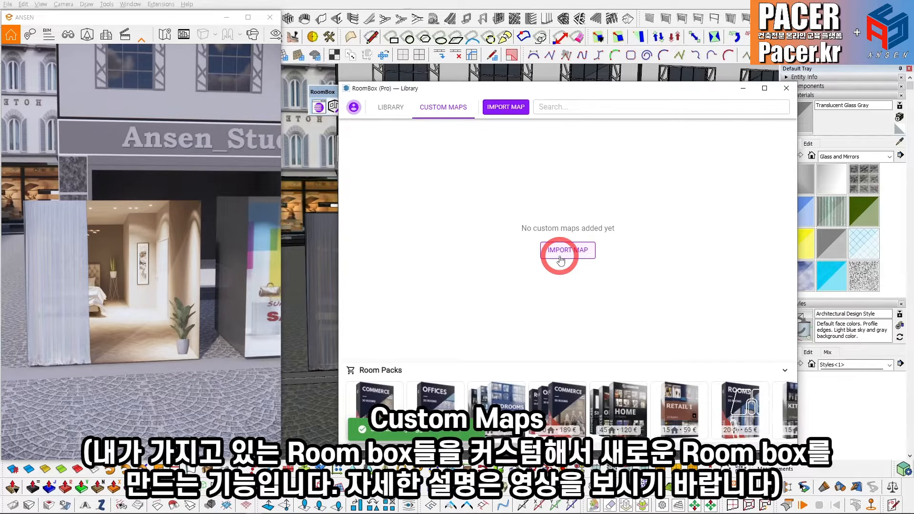
# Browse the rooms available in the library and return to the Custom Maps section.
pyautogui.click(391, 106)
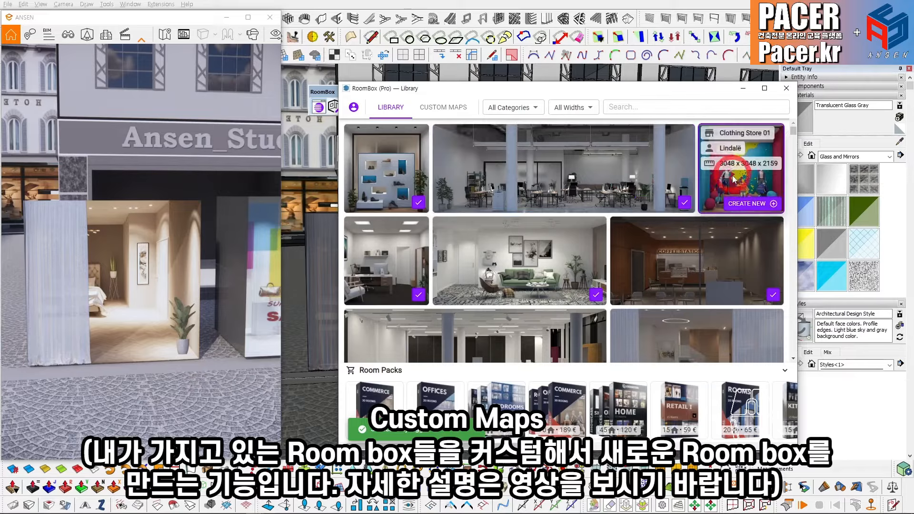
pyautogui.scroll(-1, 727, 191)
pyautogui.scroll(-3, 734, 237)
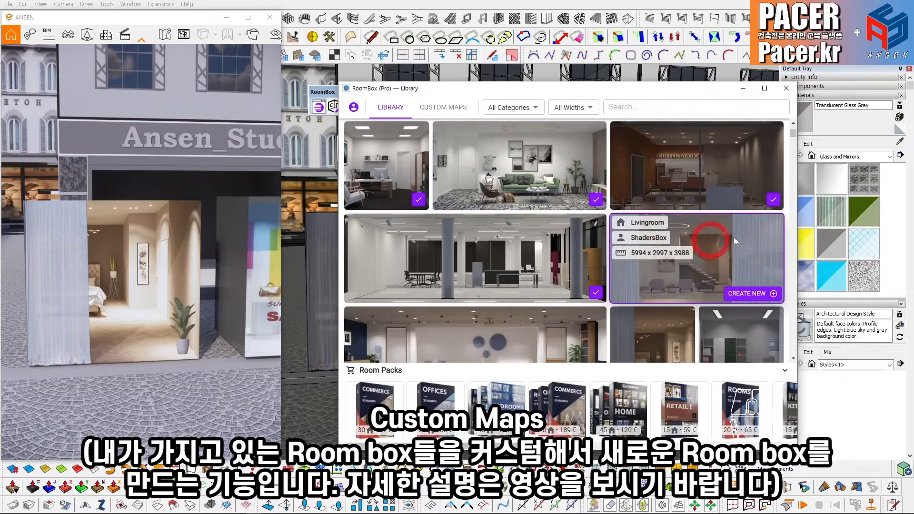
pyautogui.scroll(-2, 641, 286)
pyautogui.scroll(6, 690, 280)
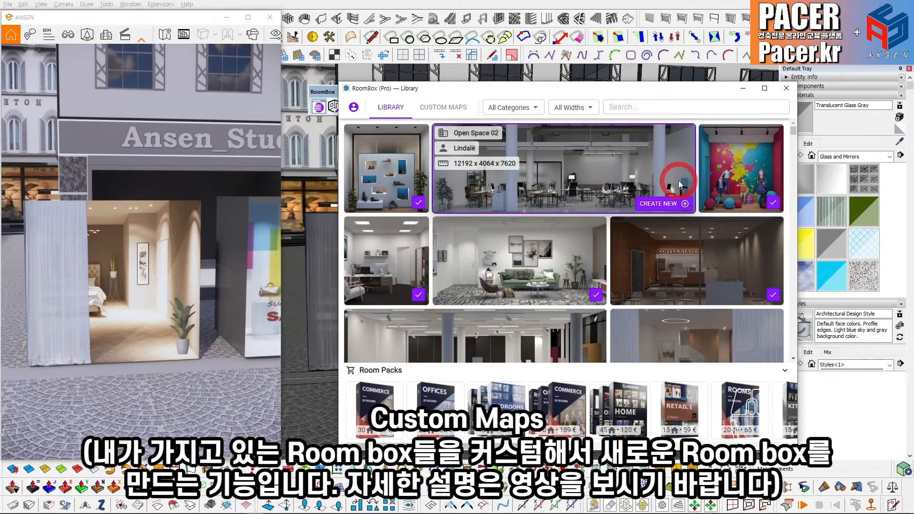
pyautogui.click(454, 109)
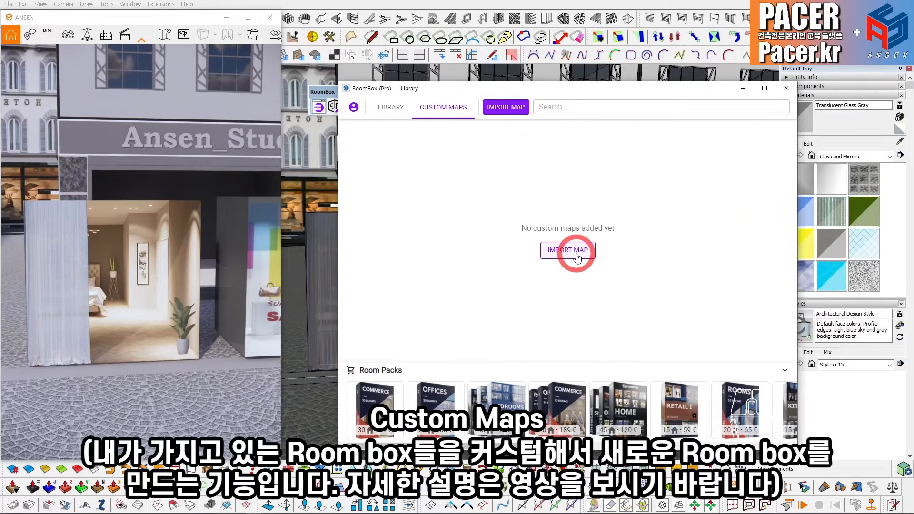
# Open RoomBox's download location setting, copy the folder path and close the dialog without changing the location.
pyautogui.click(161, 4)
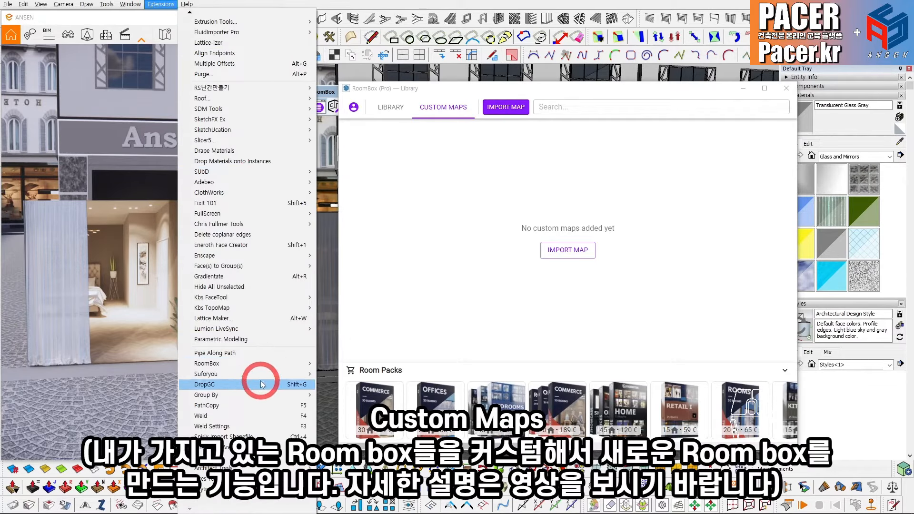
pyautogui.moveTo(259, 364)
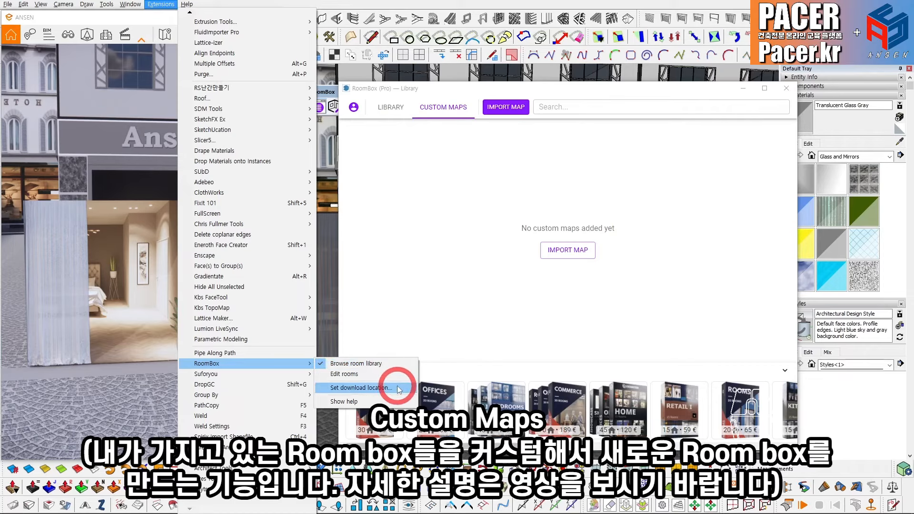
pyautogui.click(399, 389)
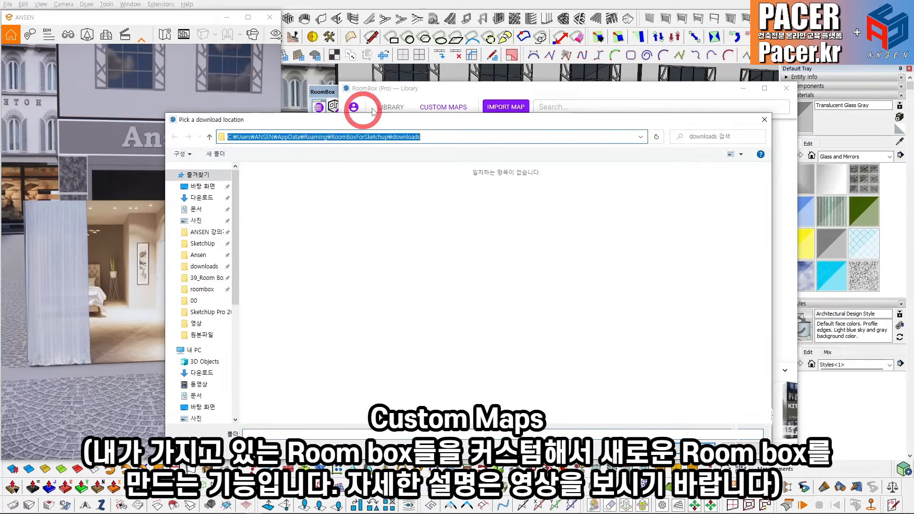
pyautogui.click(451, 137)
pyautogui.moveTo(465, 139); pyautogui.dragTo(281, 167)
pyautogui.click(381, 213)
pyautogui.click(459, 137)
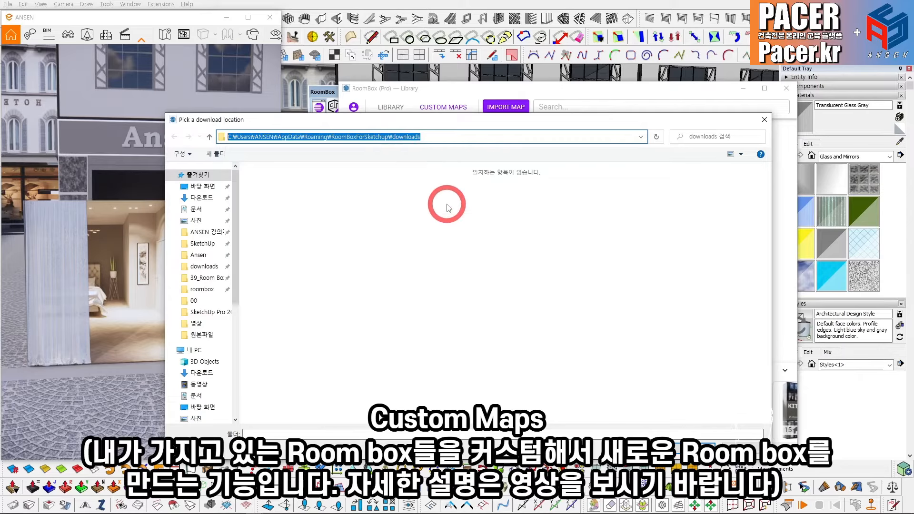
pyautogui.rightClick(441, 138)
pyautogui.click(490, 171)
pyautogui.click(459, 357)
pyautogui.click(764, 119)
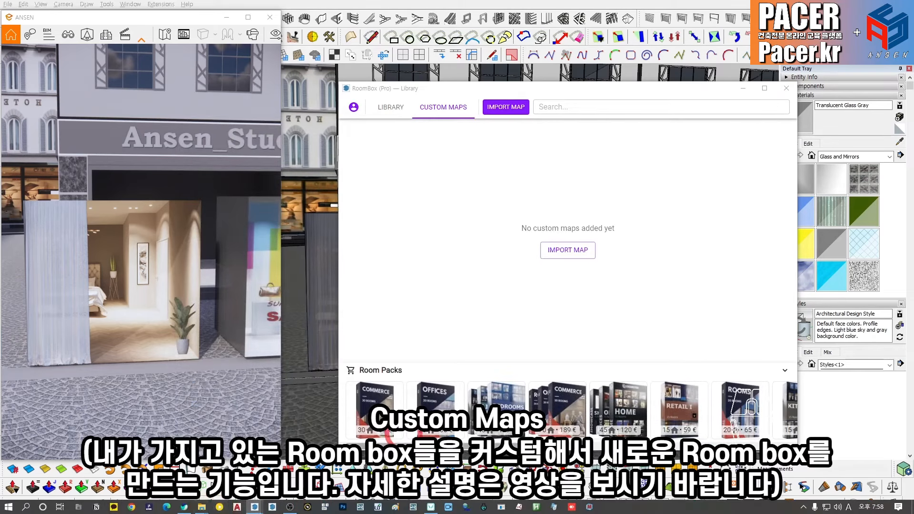
# Go to the RoomBoxForSketchup downloads folder in File Explorer using the copied path.
pyautogui.moveTo(693, 102); pyautogui.dragTo(335, 95)
pyautogui.click(341, 172)
pyautogui.write('C:\\Users\\ANSEN\\AppData\\Roaming\\RoomBoxForSketchup\\downloads')
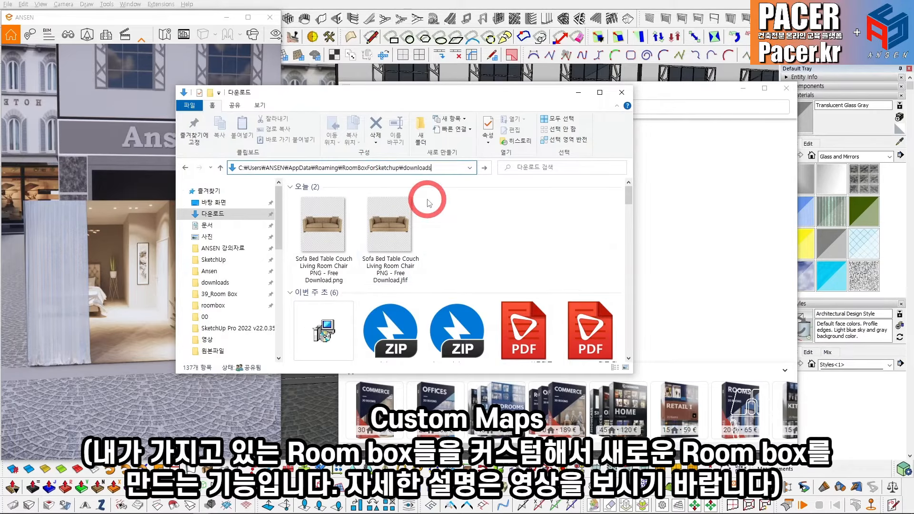
pyautogui.press('Return')
# Look through the downloaded room map files in the downloads folder, enlarging their thumbnails.
pyautogui.scroll(-3, 379, 244)
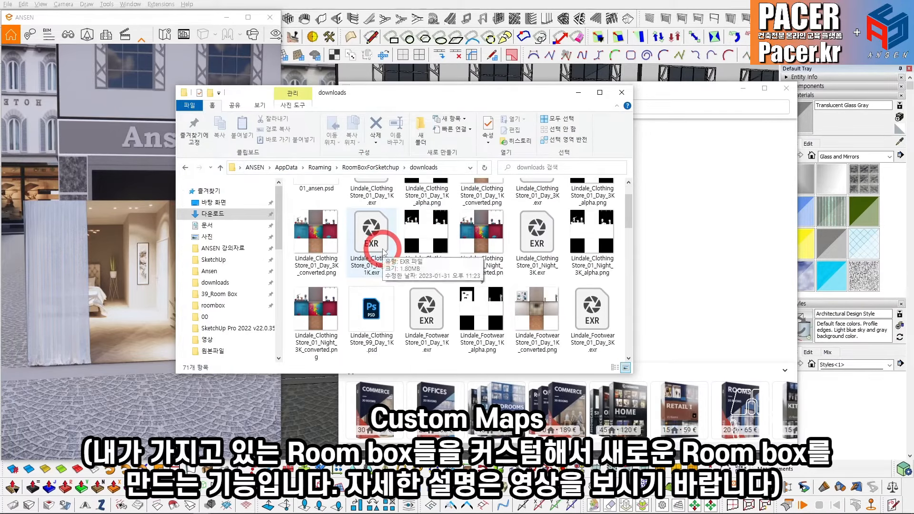
pyautogui.scroll(-5, 421, 244)
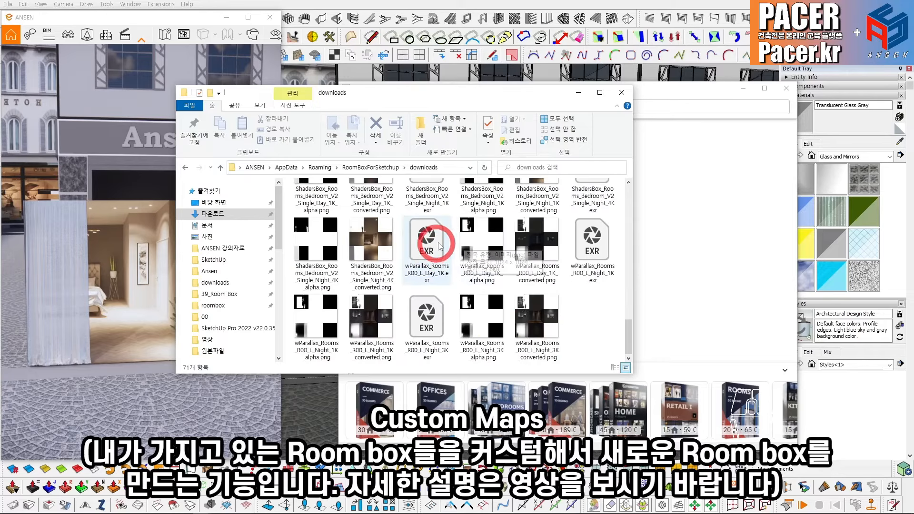
pyautogui.scroll(5, 513, 267)
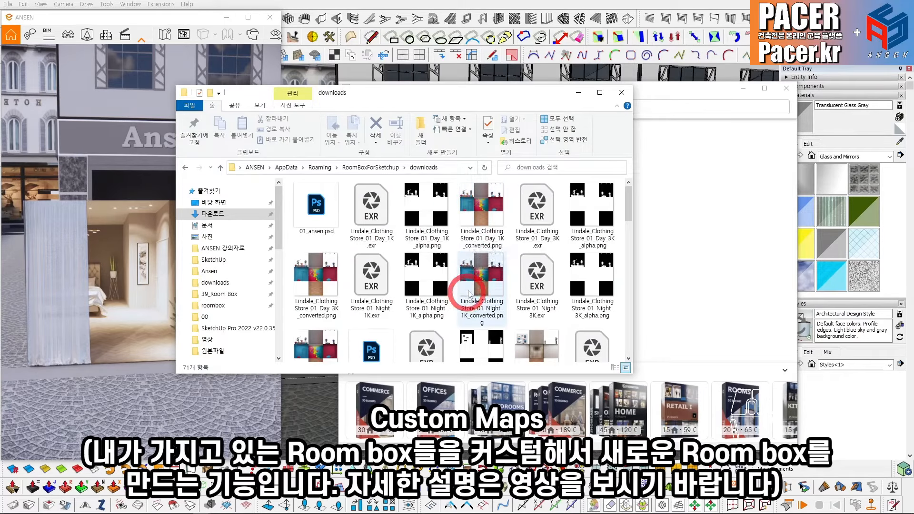
pyautogui.scroll(-5, 490, 274)
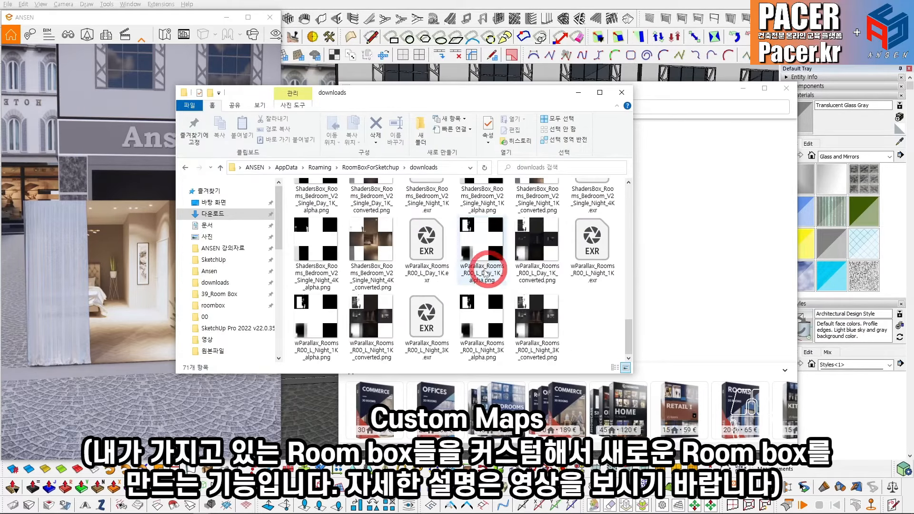
pyautogui.scroll(5, 428, 253)
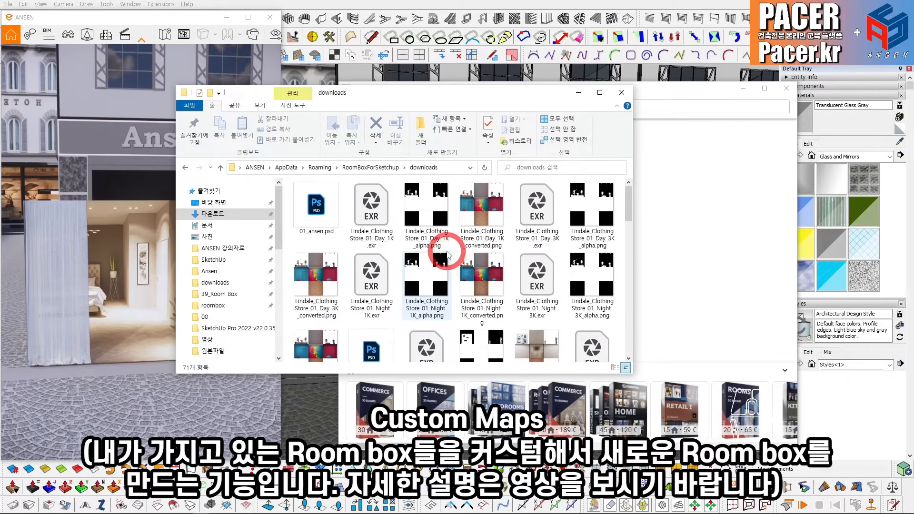
pyautogui.scroll(-1, 476, 247)
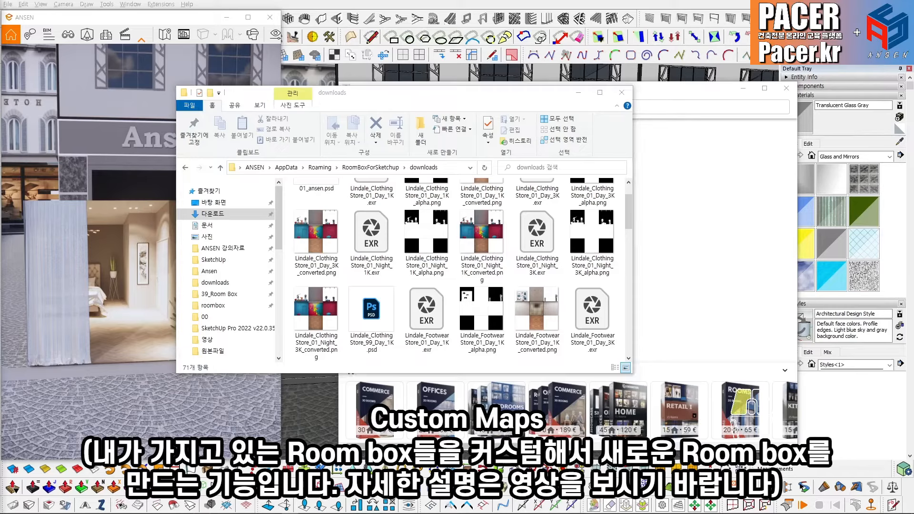
pyautogui.scroll(-6, 415, 238)
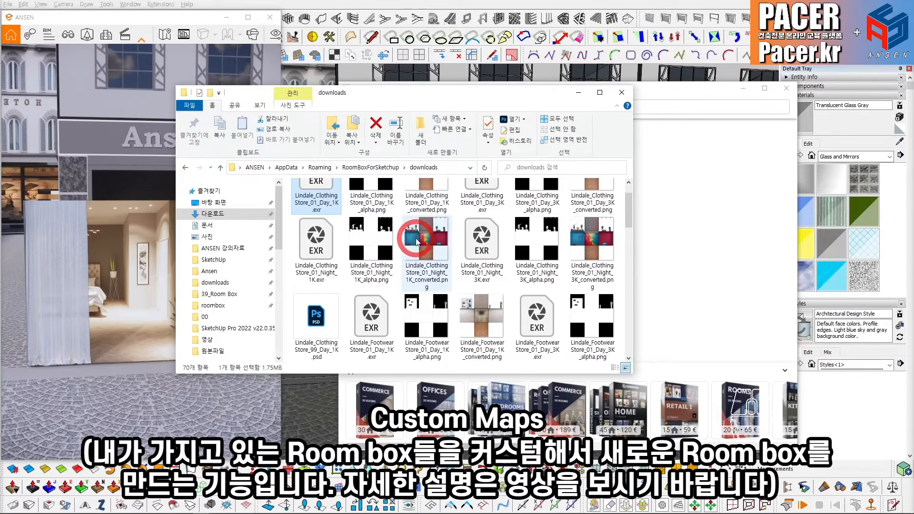
pyautogui.scroll(-8, 385, 320)
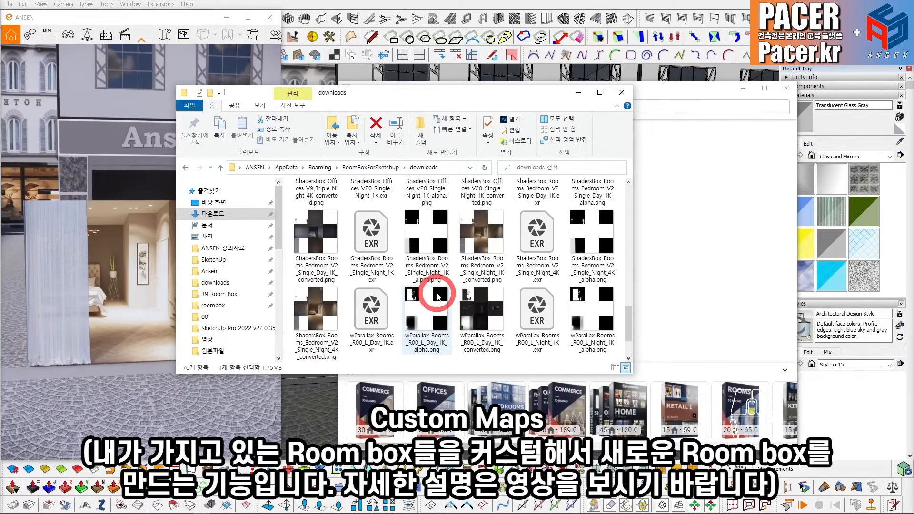
pyautogui.click(425, 318)
pyautogui.keyDown('ctrl'); pyautogui.scroll(4, 468, 286); pyautogui.keyUp('ctrl')
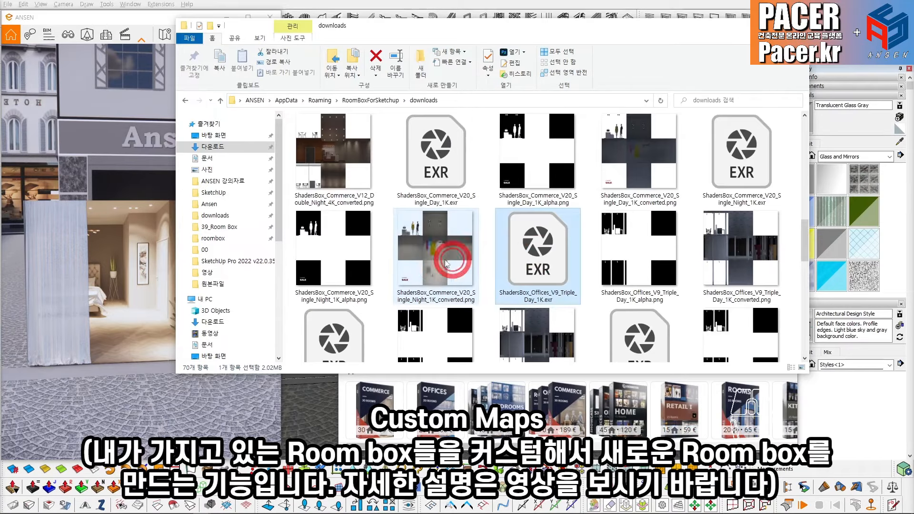
# Open ShadersBox_Commerce_V20_Single_Night_1K.exr in Adobe Photoshop 2021, reading the alpha channel data as transparency.
pyautogui.click(448, 272)
pyautogui.click(756, 155)
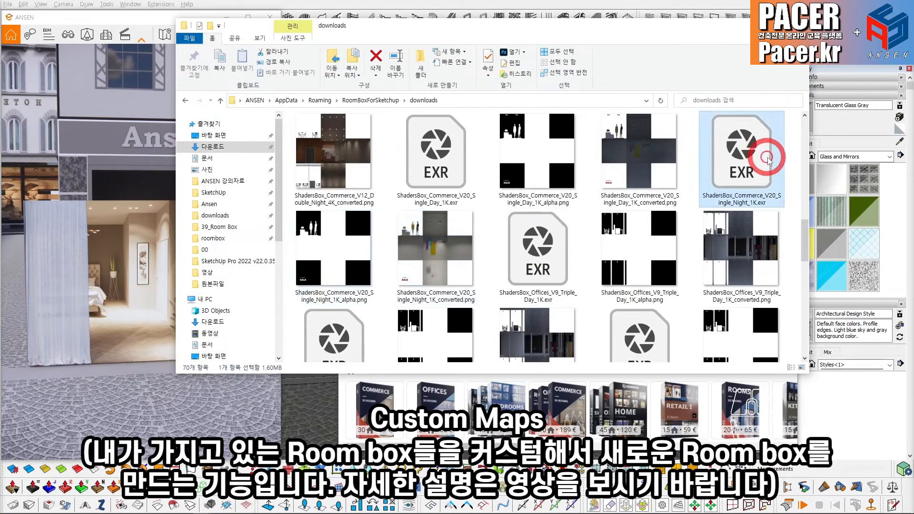
pyautogui.rightClick(727, 167)
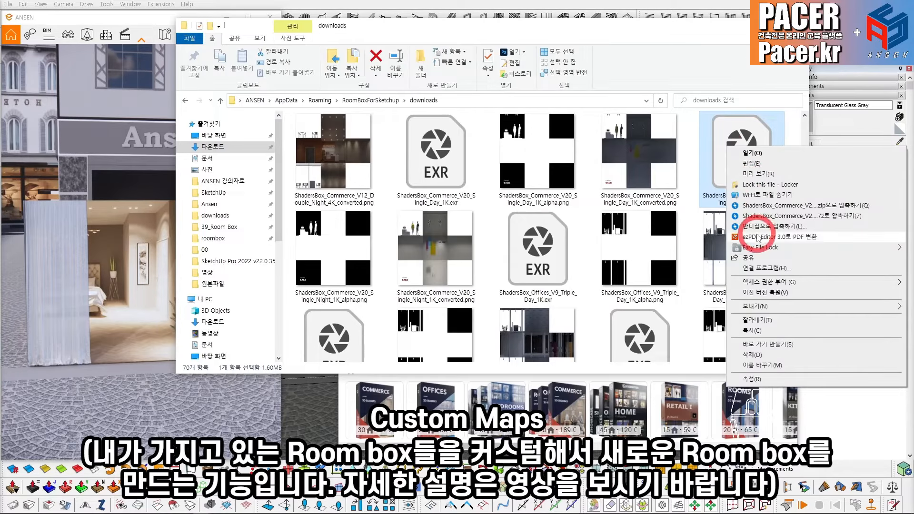
pyautogui.click(762, 269)
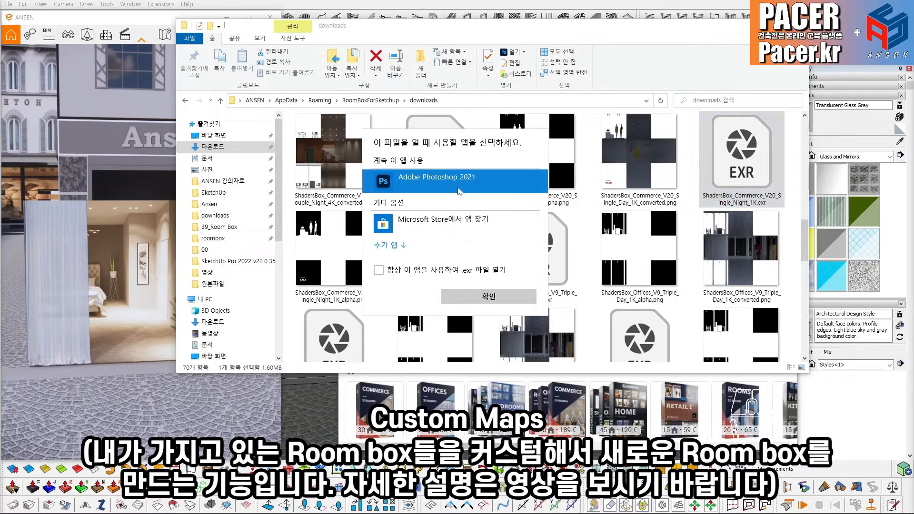
pyautogui.click(488, 297)
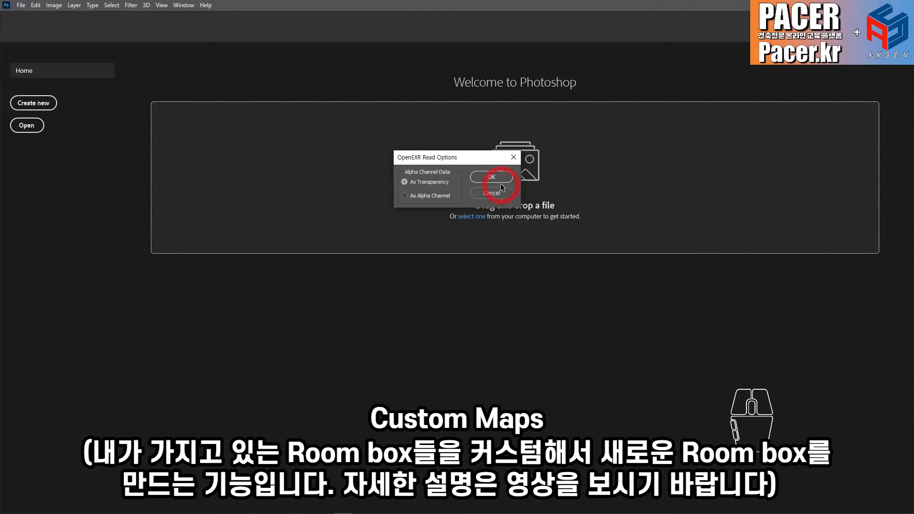
pyautogui.click(495, 177)
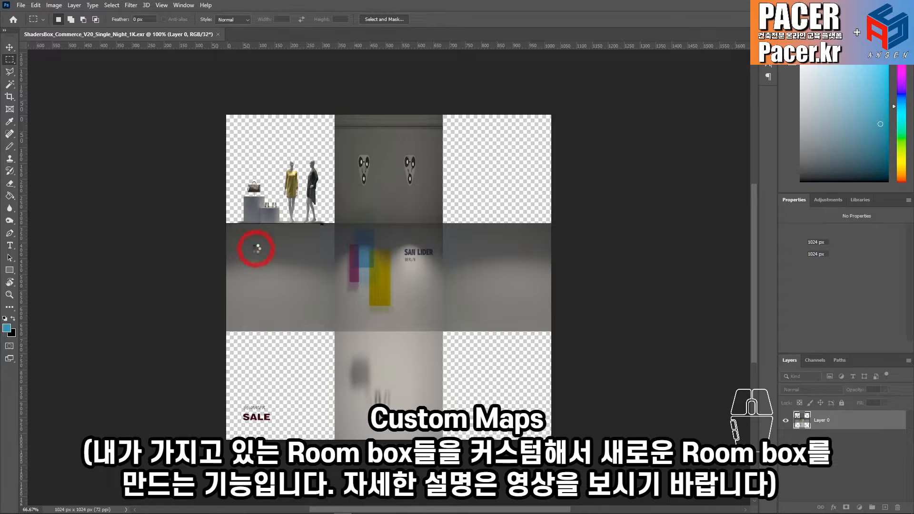
# Delete the handbag, shoe stands and two mannequins from the map's upper-left sprite cell with a rectangular selection.
pyautogui.moveTo(370, 253); pyautogui.dragTo(416, 308)
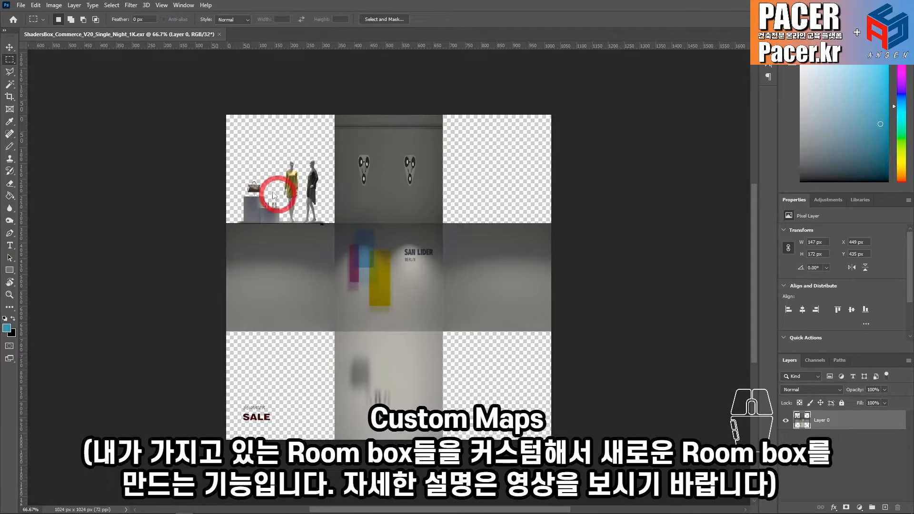
pyautogui.keyDown('alt'); pyautogui.scroll(5, 286, 171); pyautogui.keyUp('alt')
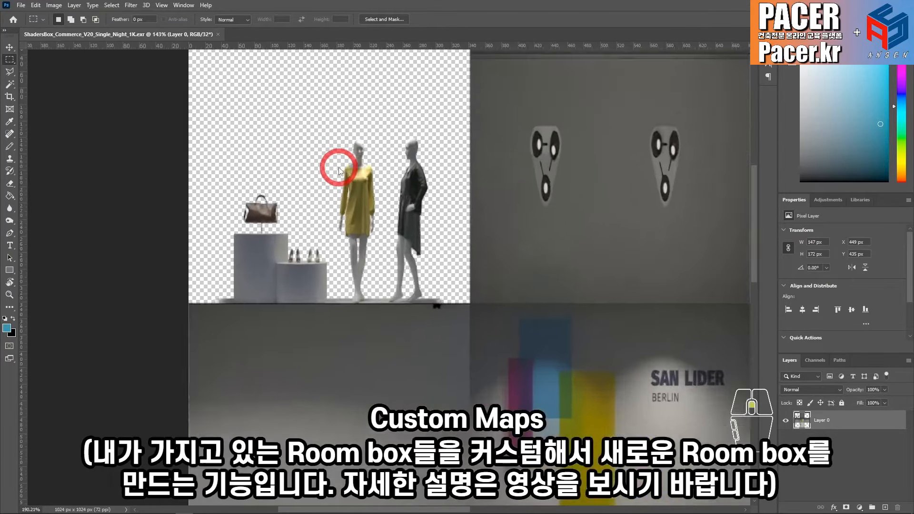
pyautogui.keyDown('alt'); pyautogui.scroll(3, 336, 176); pyautogui.keyUp('alt')
pyautogui.click(357, 189)
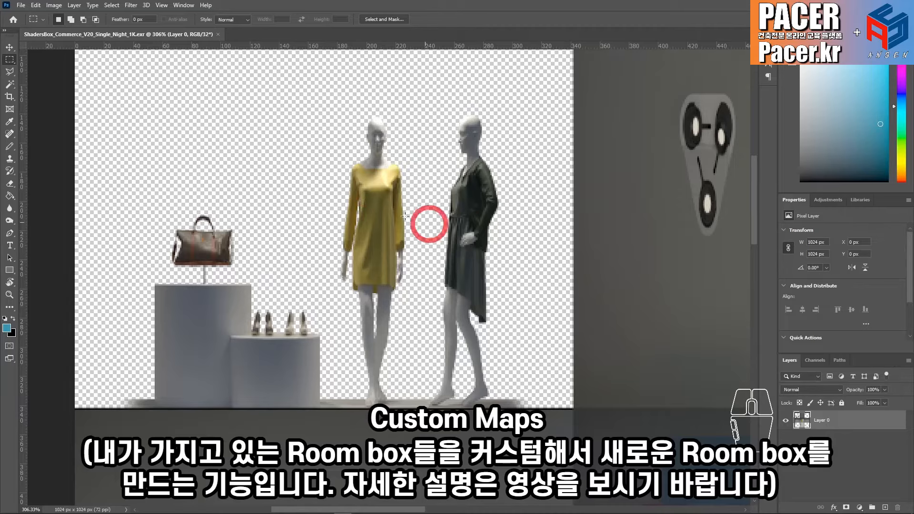
pyautogui.moveTo(69, 66); pyautogui.dragTo(573, 408)
pyautogui.press('Delete')
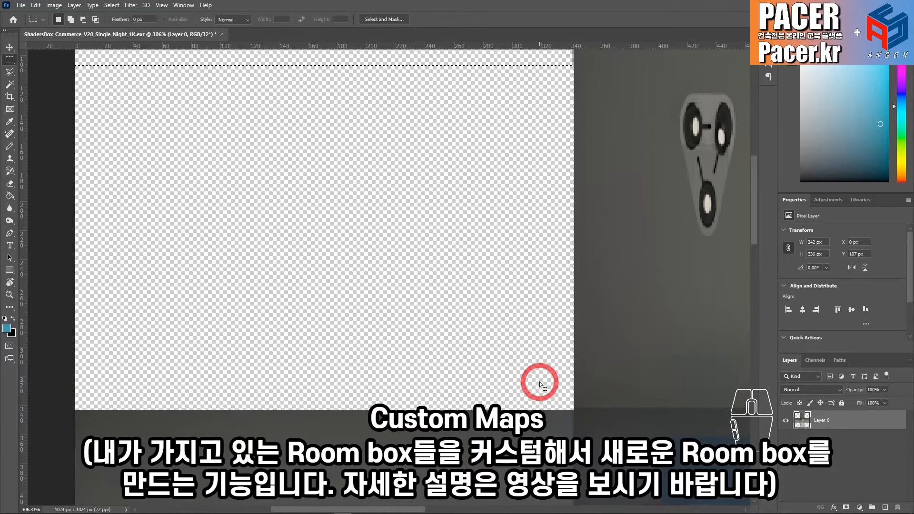
# Place the PNG of six fashion figures, scale it to about 65.4% and stand the figures along the sprite cell's lower edge.
pyautogui.moveTo(905, 231); pyautogui.dragTo(398, 238)
pyautogui.hscroll(1, 419, 257)
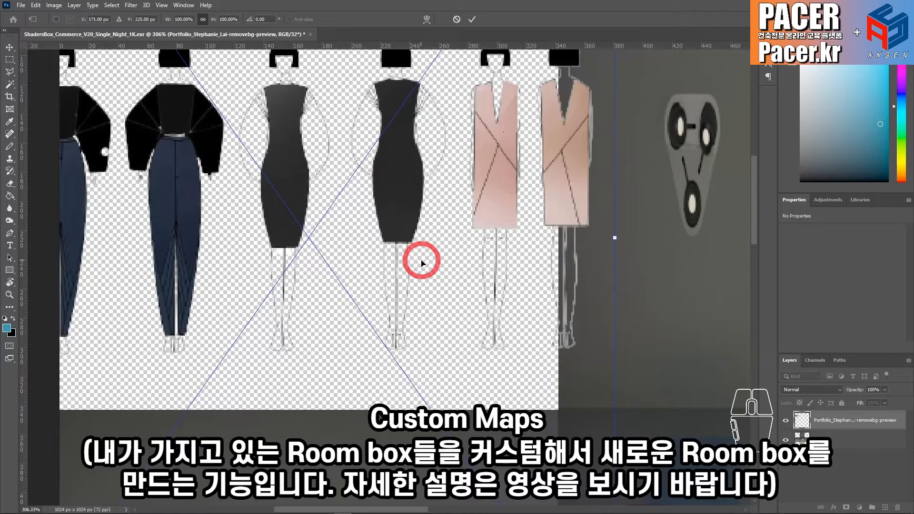
pyautogui.keyDown('alt'); pyautogui.scroll(-3, 419, 257); pyautogui.keyUp('alt')
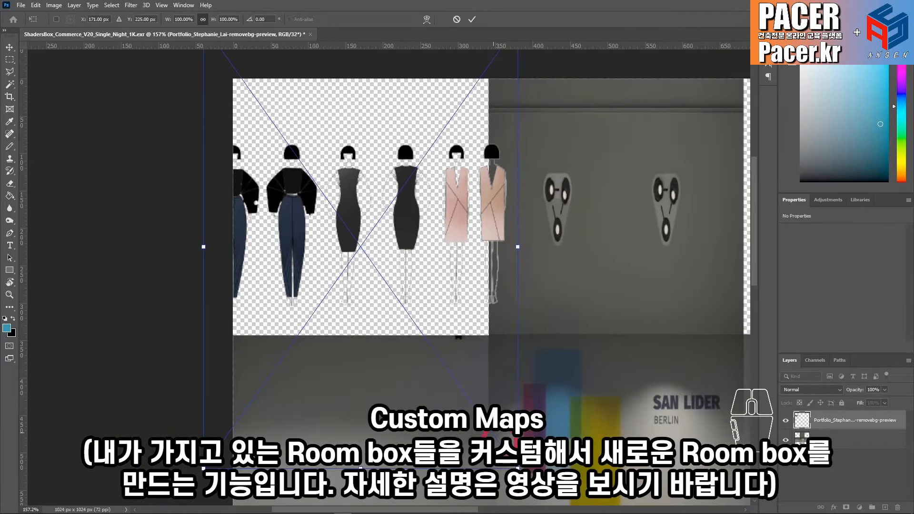
pyautogui.moveTo(518, 469); pyautogui.dragTo(416, 339)
pyautogui.moveTo(397, 174); pyautogui.dragTo(446, 291)
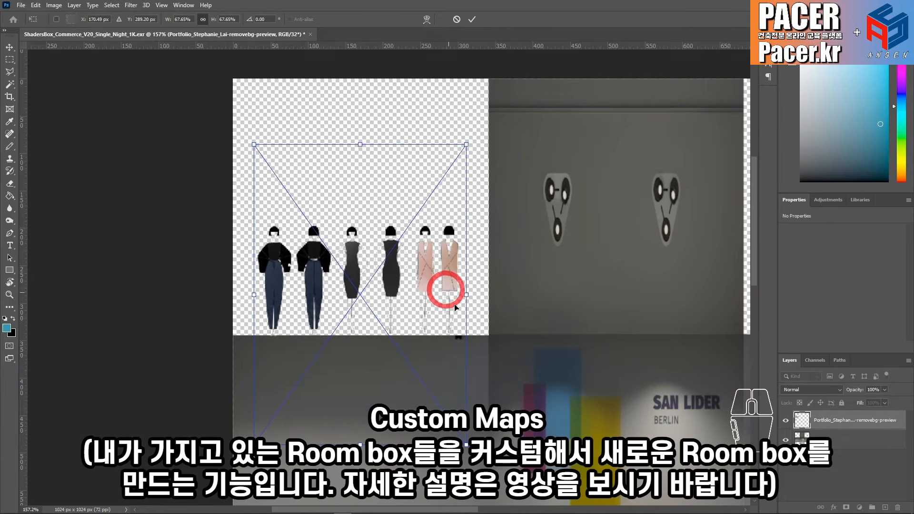
pyautogui.moveTo(253, 145); pyautogui.dragTo(261, 154)
pyautogui.moveTo(361, 280); pyautogui.dragTo(359, 277)
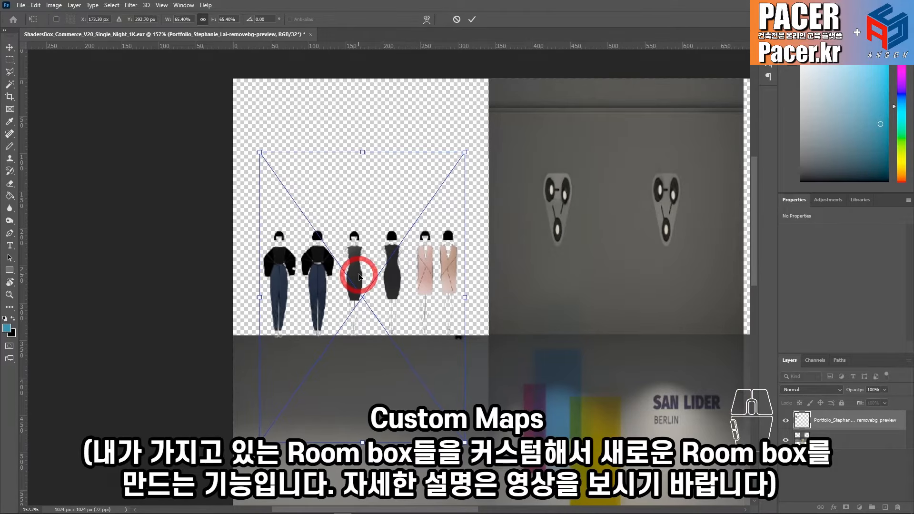
pyautogui.press('Return')
# Save a copy of the edited map as ansen.exr in OpenEXR format in the roombox folder, using Wavelet compression.
pyautogui.press('m')
pyautogui.click(59, 9)
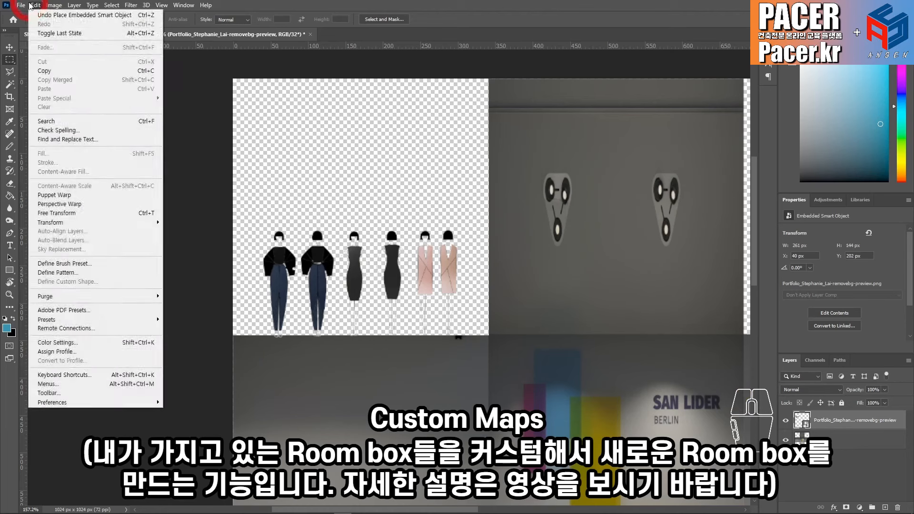
pyautogui.moveTo(21, 6)
pyautogui.click(75, 130)
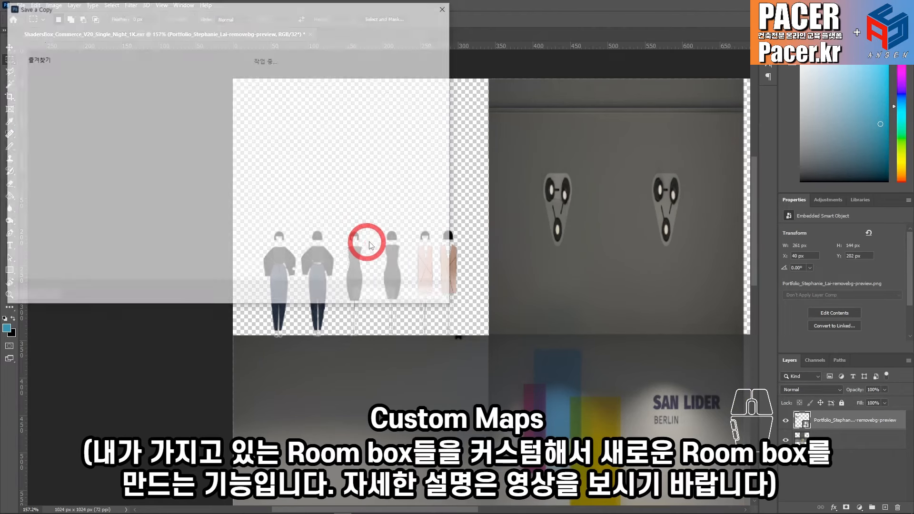
pyautogui.click(47, 158)
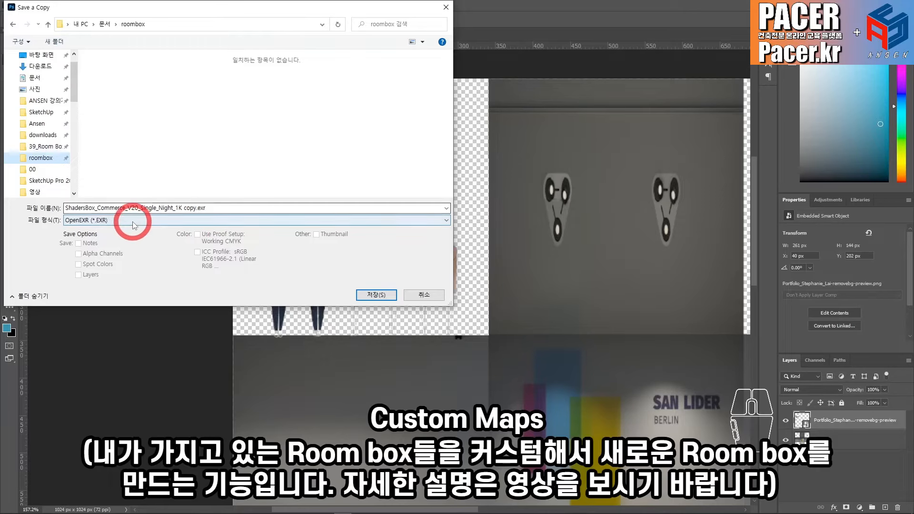
pyautogui.click(206, 210)
pyautogui.click(194, 210)
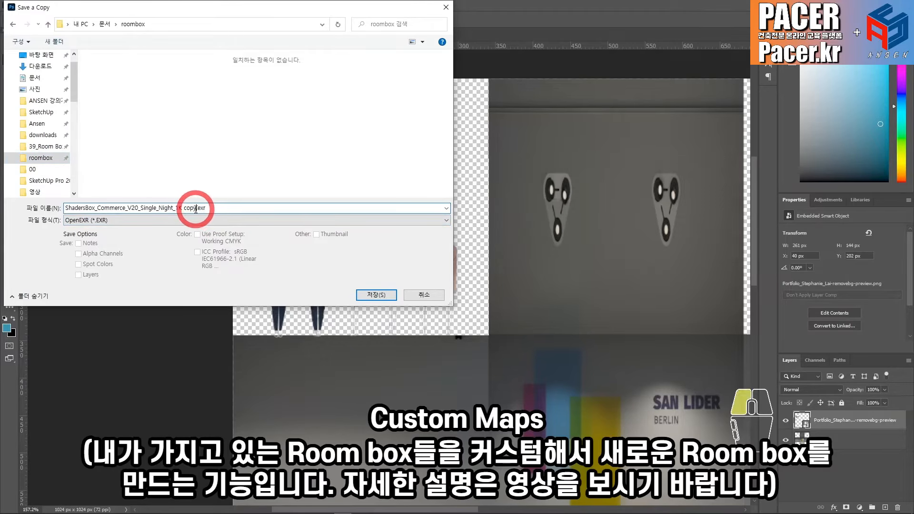
pyautogui.moveTo(196, 208); pyautogui.dragTo(137, 198)
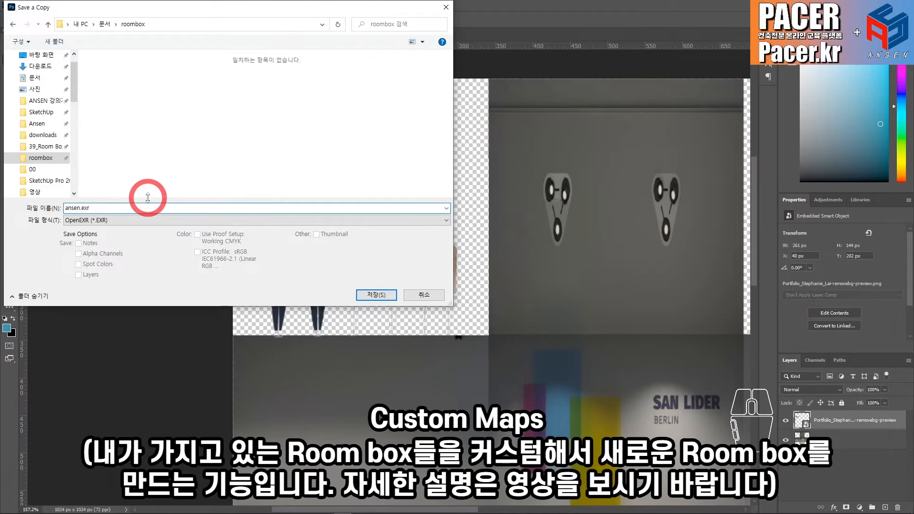
pyautogui.click(377, 296)
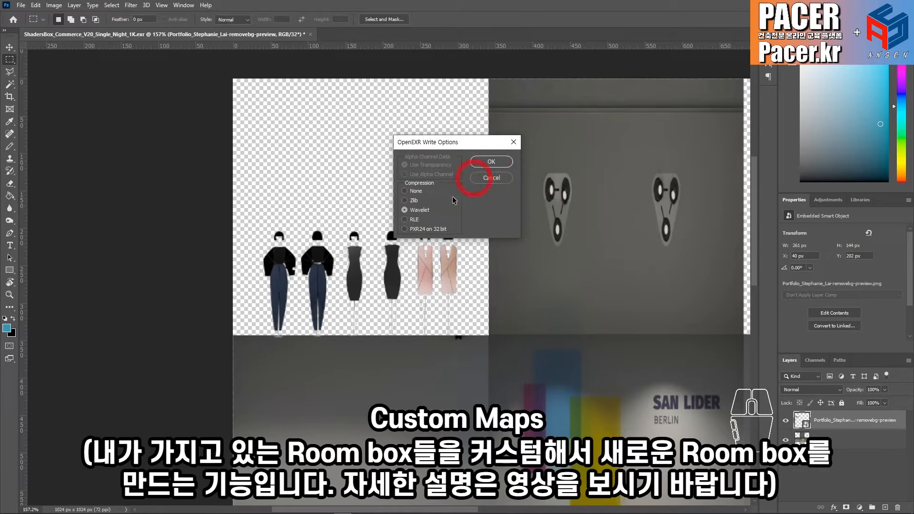
pyautogui.click(485, 163)
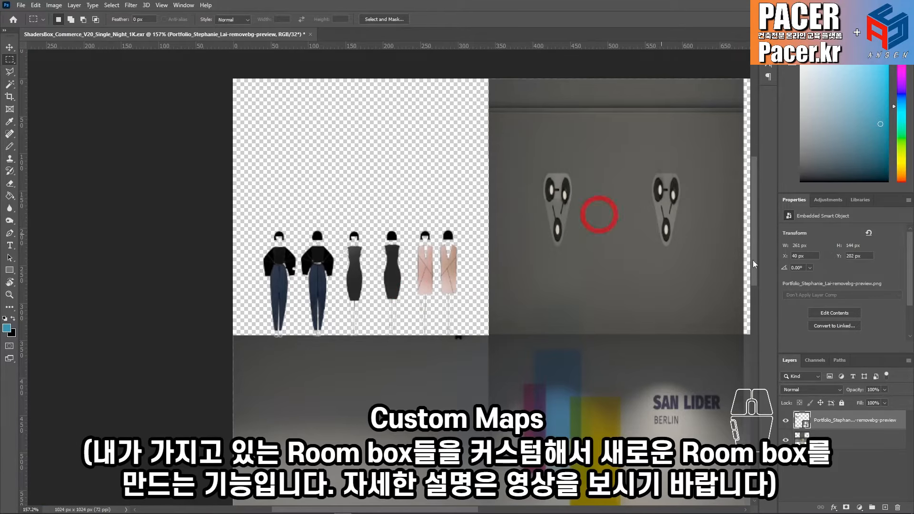
# Check the saved ansen.exr, switch to SketchUp's RoomBox library and import the file from the roombox folder as a custom map.
pyautogui.click(370, 278)
pyautogui.click(424, 259)
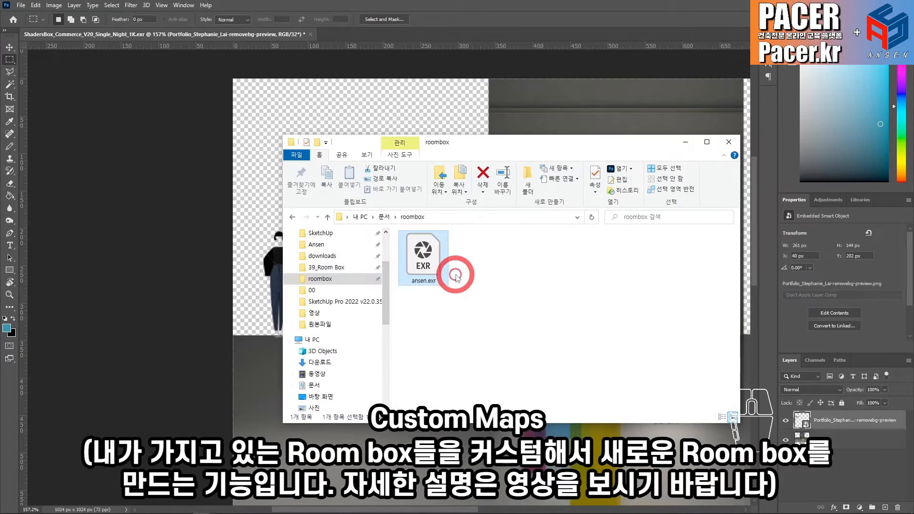
pyautogui.click(686, 142)
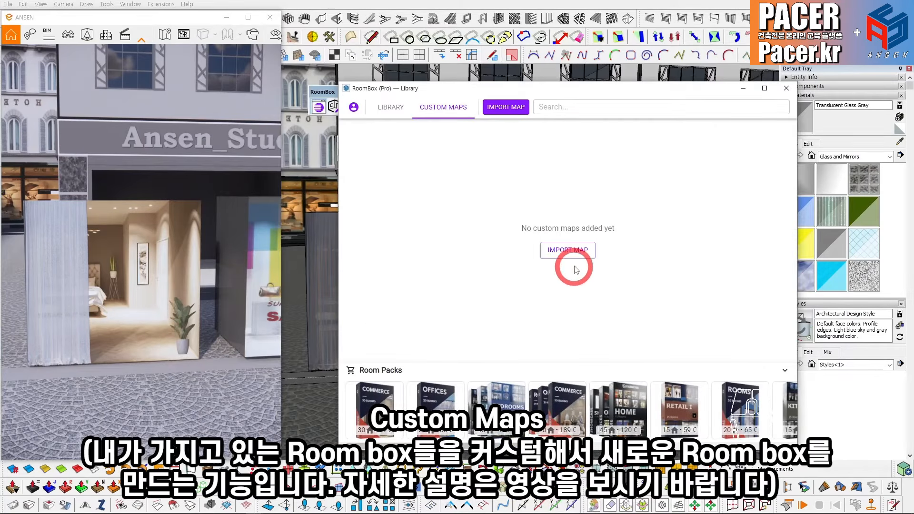
pyautogui.click(575, 255)
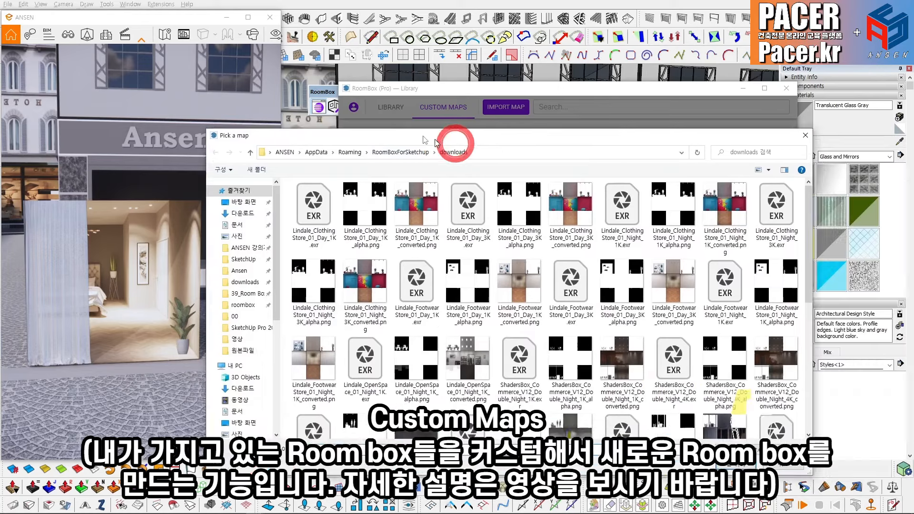
pyautogui.click(223, 212)
pyautogui.click(172, 279)
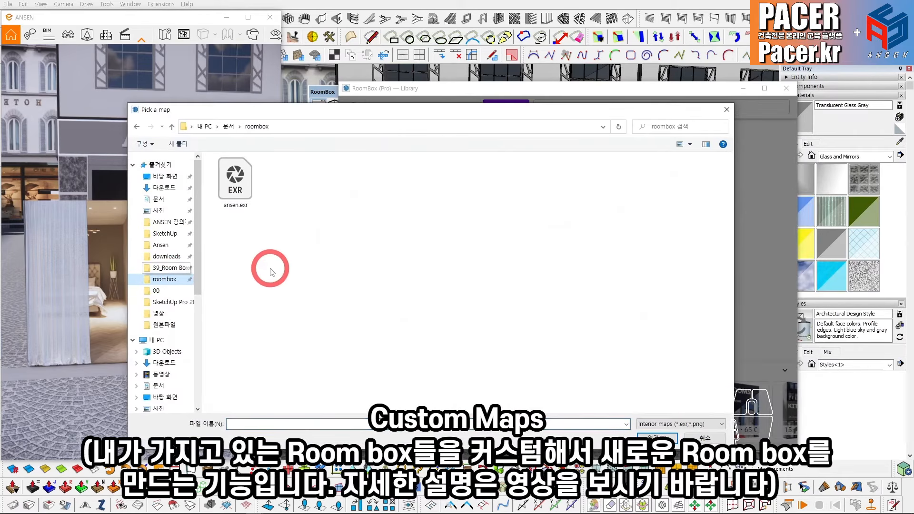
pyautogui.click(237, 180)
pyautogui.click(657, 437)
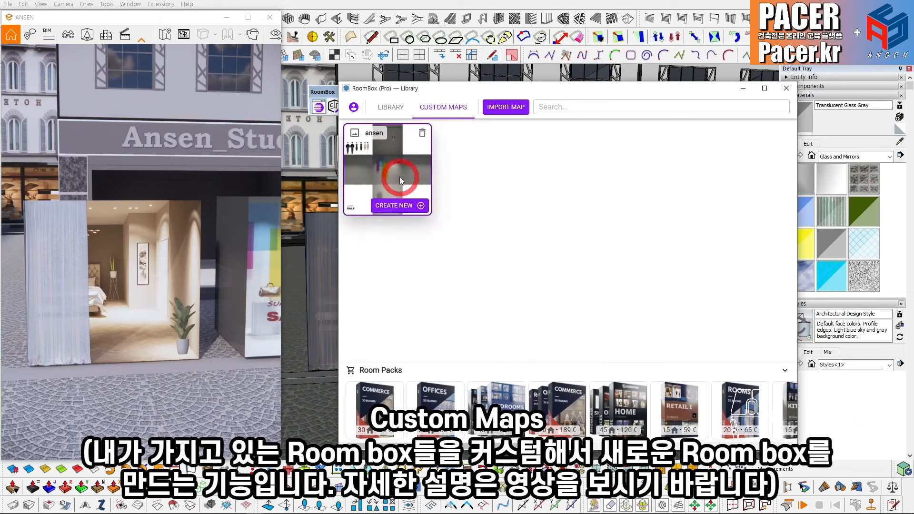
# Create a new RoomBox room from the ansen custom map and place it in front of the Ansen_Studio building.
pyautogui.click(404, 206)
pyautogui.scroll(-5, 294, 355)
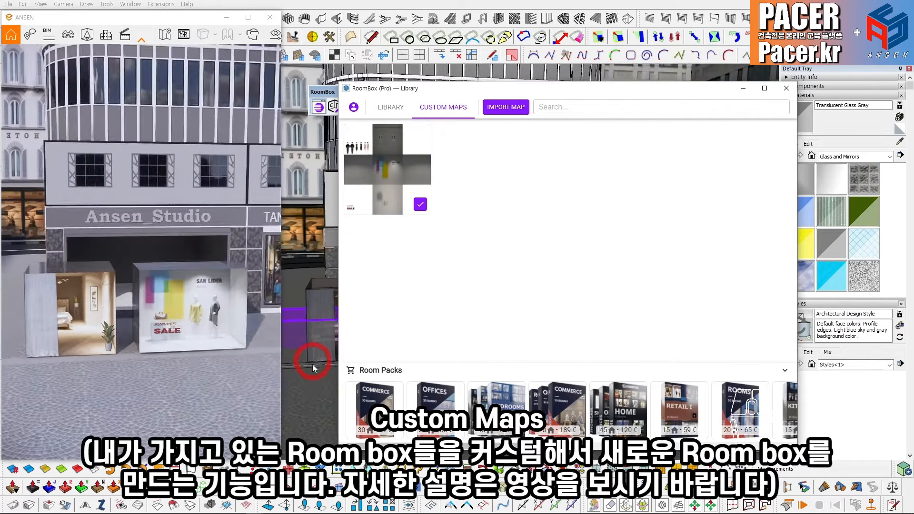
pyautogui.click(316, 396)
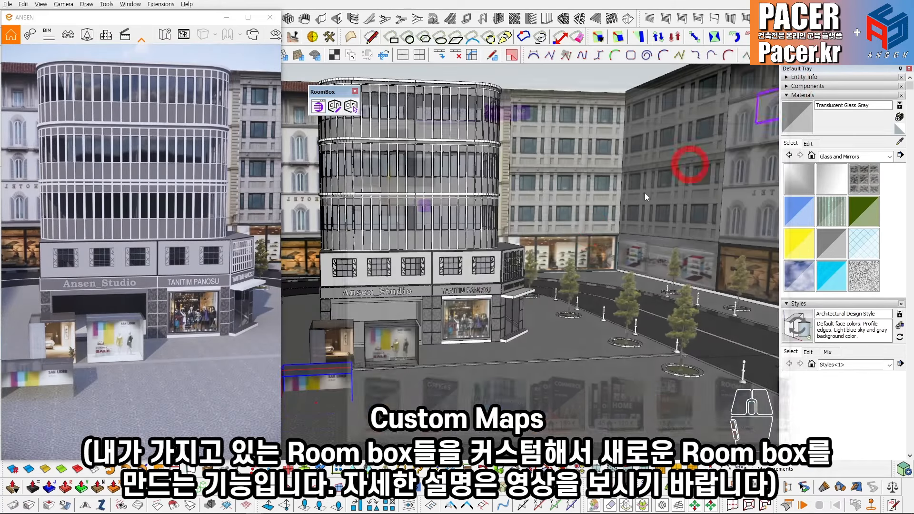
# Scale the new room to about 3828 mm wide, 3045 mm high and 1914 mm deep, and select it at the storefront.
pyautogui.moveTo(689, 160)
pyautogui.mouseDown(button='middle')
pyautogui.moveTo(633, 286)
pyautogui.moveTo(669, 301)
pyautogui.moveTo(562, 323)
pyautogui.moveTo(526, 292)
pyautogui.moveTo(528, 213)
pyautogui.moveTo(419, 376)
pyautogui.moveTo(393, 336)
pyautogui.moveTo(519, 369)
pyautogui.moveTo(645, 316)
pyautogui.moveTo(629, 196)
pyautogui.mouseUp(button='middle')
pyautogui.press('s')
pyautogui.moveTo(645, 191); pyautogui.dragTo(625, 210)
pyautogui.press('space')
pyautogui.scroll(5, 565, 266)
pyautogui.moveTo(475, 289); pyautogui.dragTo(539, 274, button='middle')
pyautogui.click(539, 273)
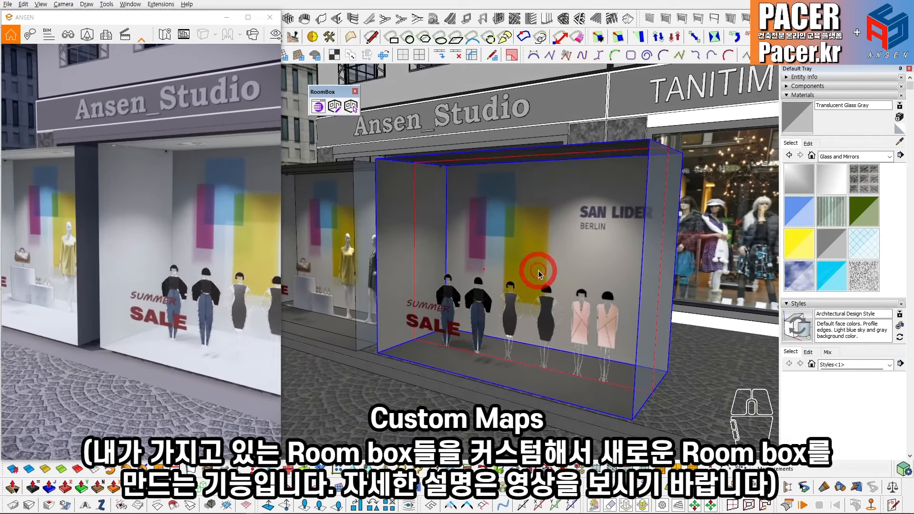
# Edit the new room in the Room Editor, setting the Top Left sprite's depth to about two thirds of its range.
pyautogui.click(357, 108)
pyautogui.moveTo(639, 72); pyautogui.dragTo(735, 76)
pyautogui.keyDown('shift'); pyautogui.moveTo(526, 220); pyautogui.dragTo(464, 212, button='middle'); pyautogui.keyUp('shift')
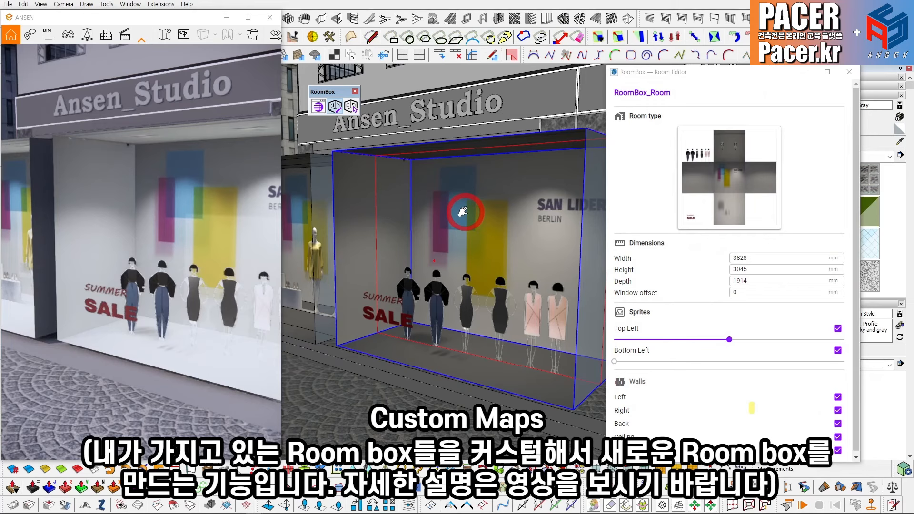
pyautogui.click(731, 340)
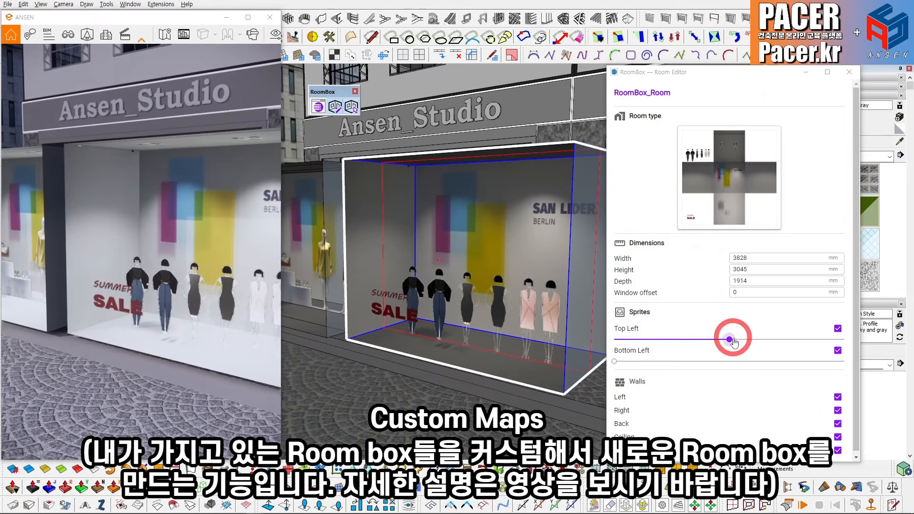
pyautogui.moveTo(735, 342); pyautogui.dragTo(768, 347)
pyautogui.scroll(-2, 476, 238)
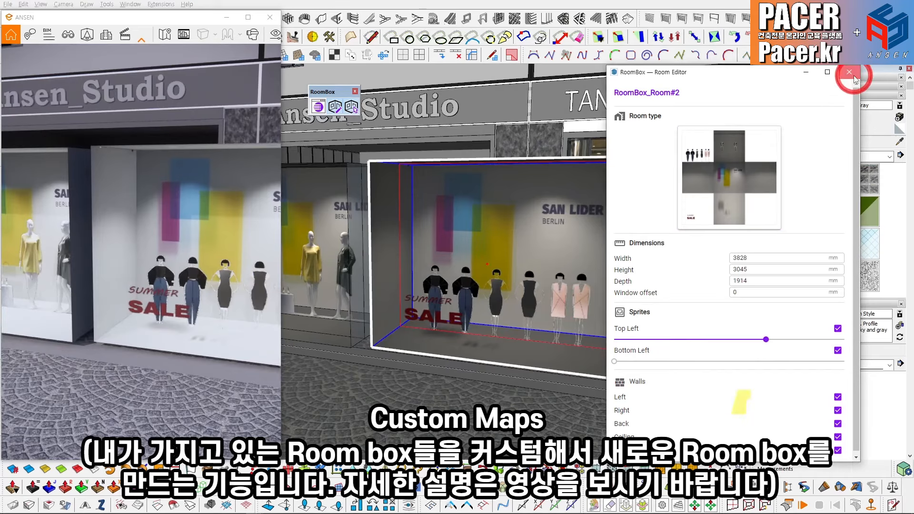
pyautogui.click(849, 71)
pyautogui.keyDown('shift'); pyautogui.moveTo(451, 250); pyautogui.dragTo(427, 266, button='middle'); pyautogui.keyUp('shift')
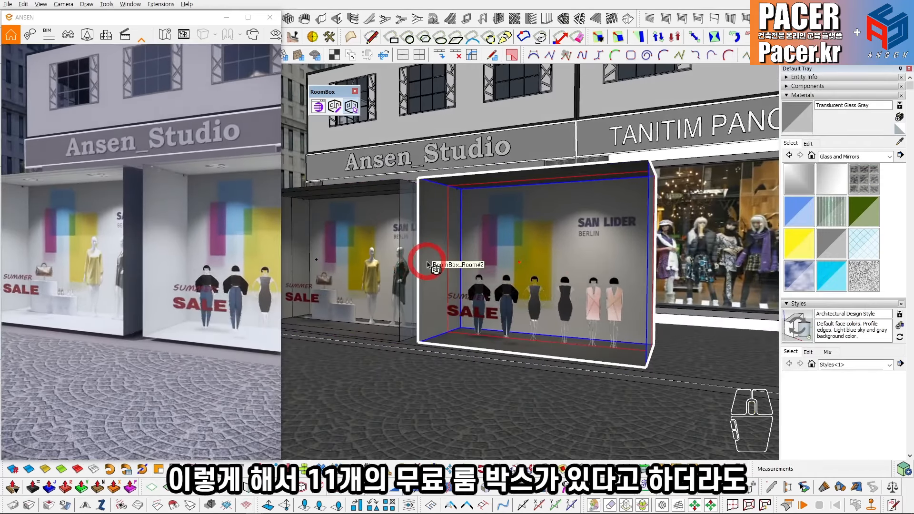